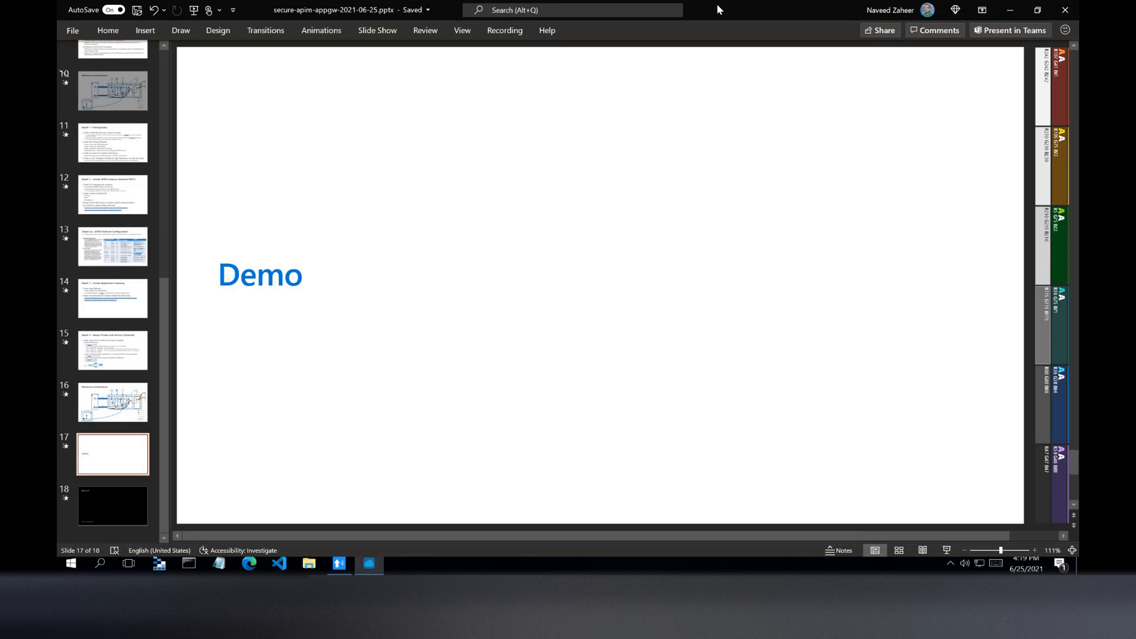
- Minimize the presentation, portal, REST client and remote desktop windows to bring up Visual Studio Code
{"action": "left_click", "coordinate": [1009, 10]}
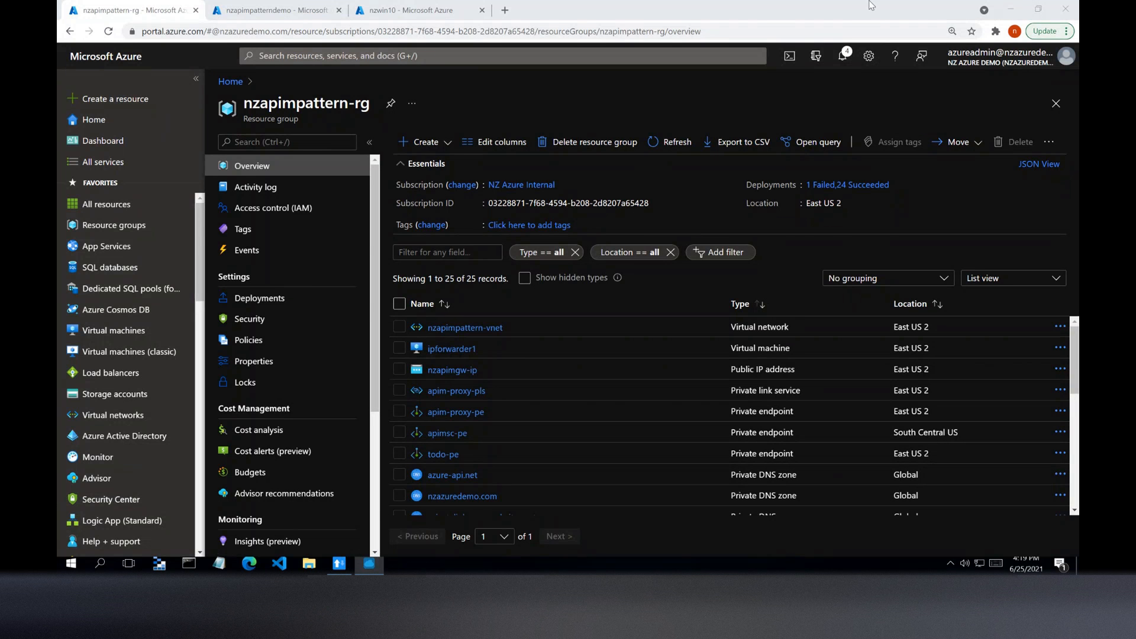
{"action": "left_click", "coordinate": [1009, 10]}
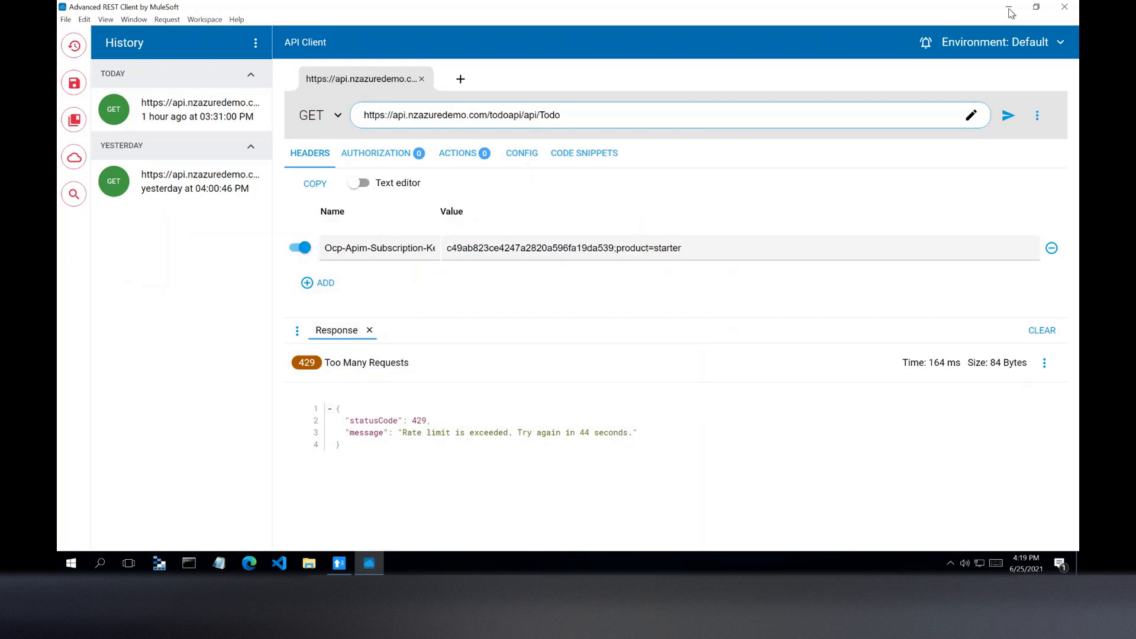
{"action": "left_click", "coordinate": [1011, 12]}
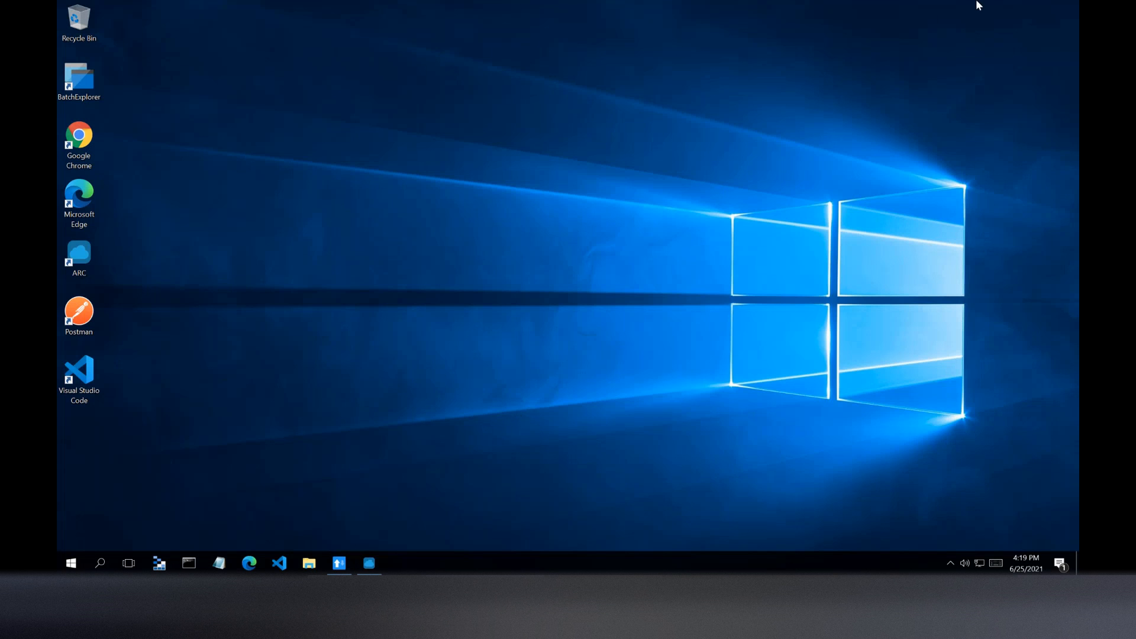
{"action": "mouse_move", "coordinate": [609, 7]}
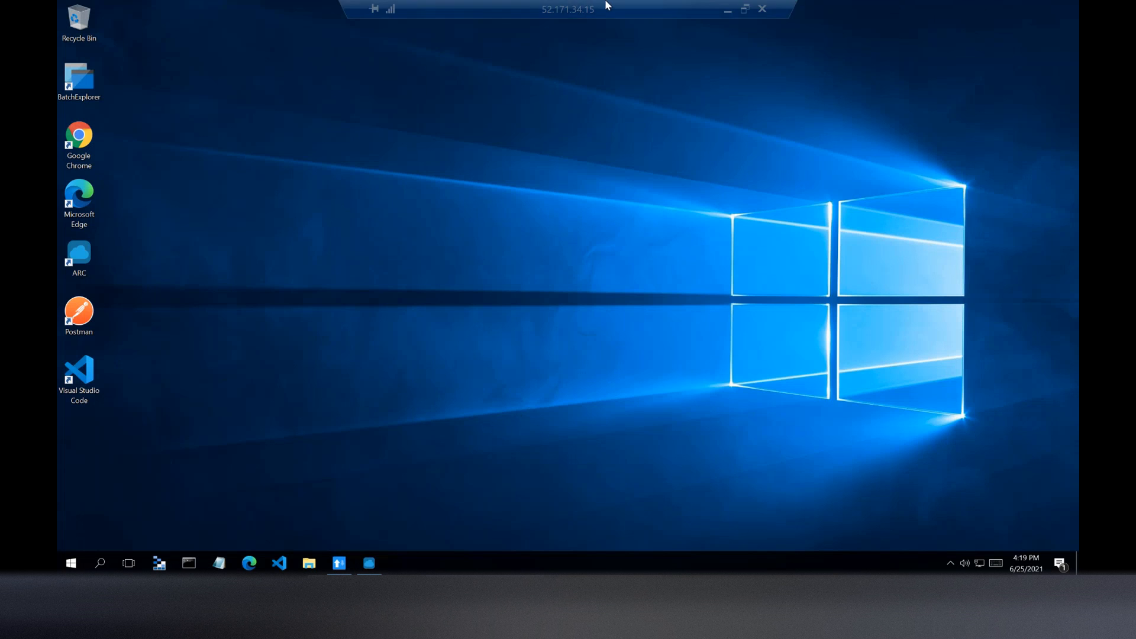
{"action": "left_click", "coordinate": [730, 12]}
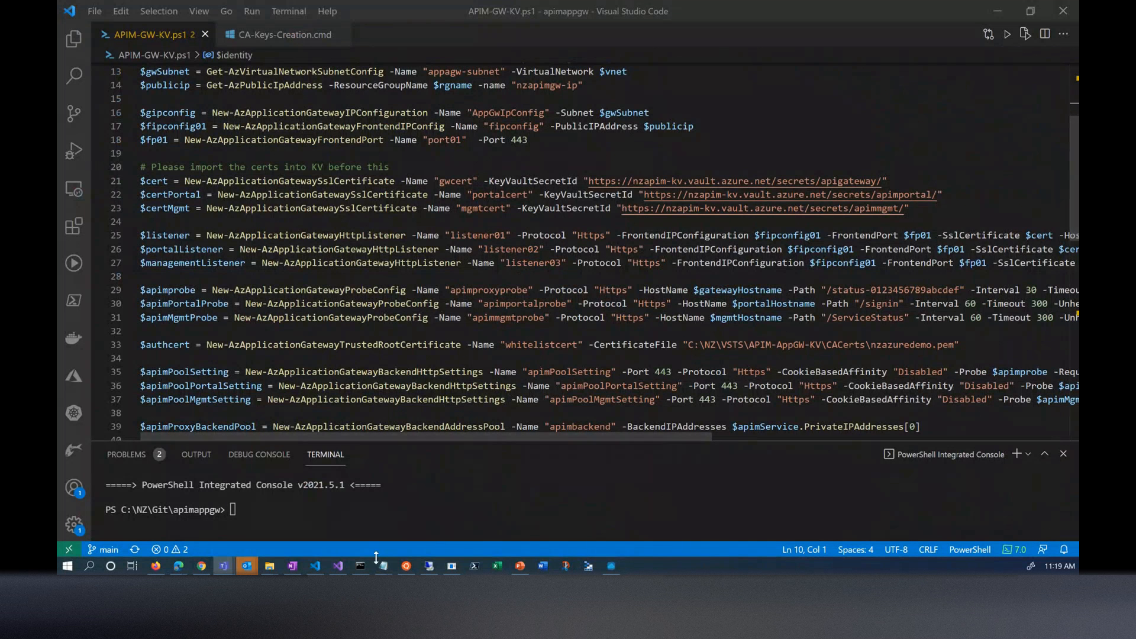
- Open CA-Keys-Creation.cmd with the file explorer hidden and highlight the domain name nzazuredemo.com in the line 2 comment
{"action": "left_click", "coordinate": [73, 39]}
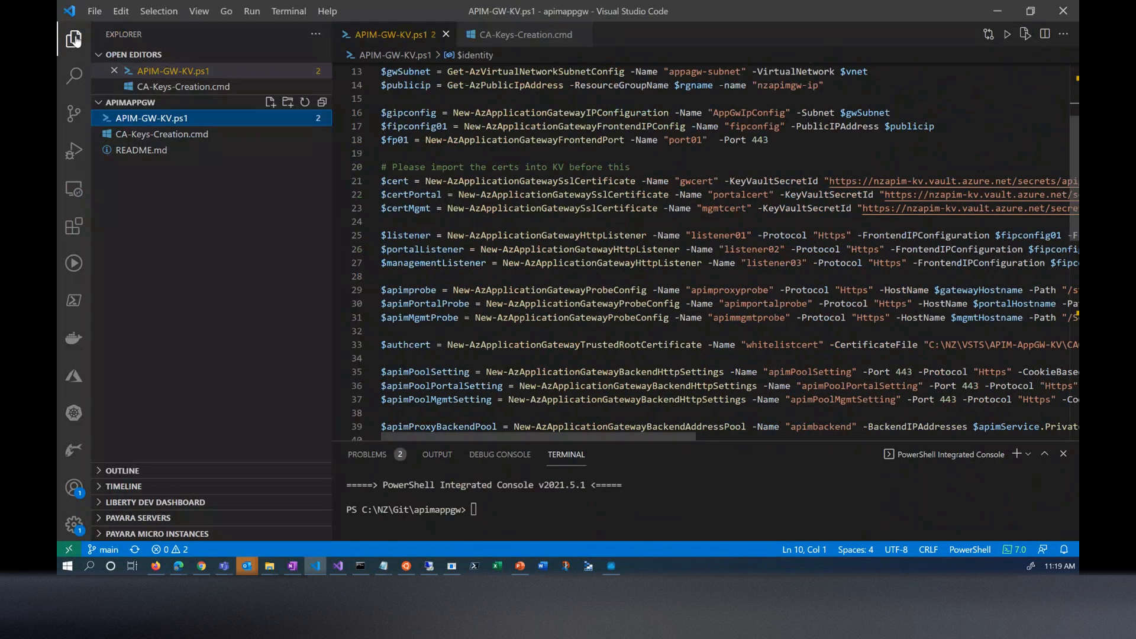
{"action": "left_click", "coordinate": [123, 136]}
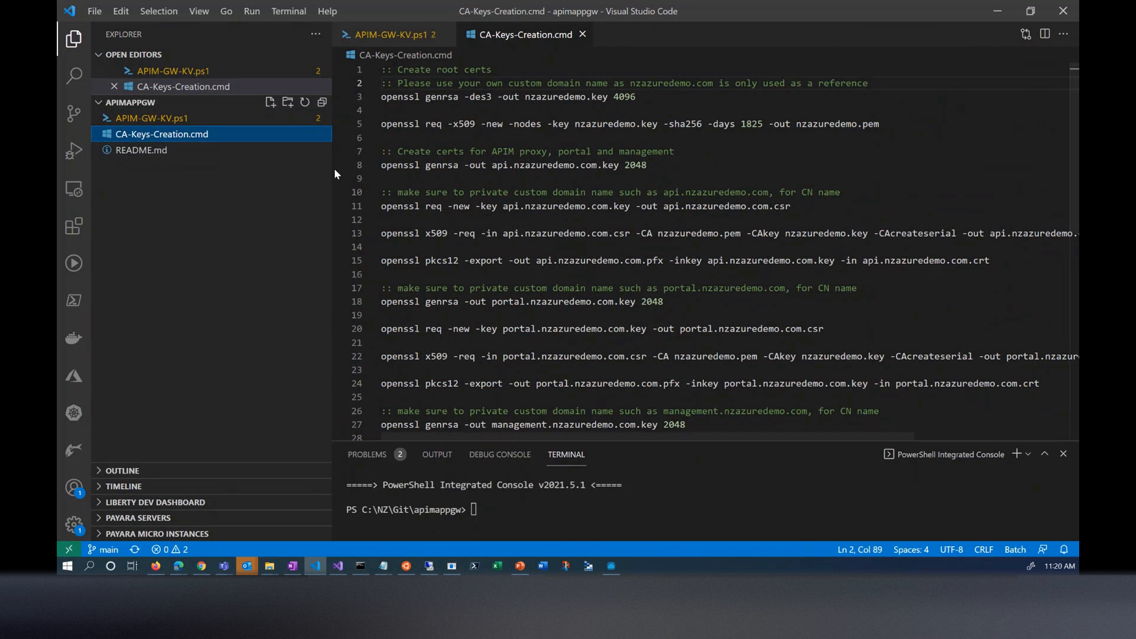
{"action": "left_click_drag", "start_coordinate": [331, 172], "coordinate": [300, 171]}
{"action": "key", "text": "ctrl+b"}
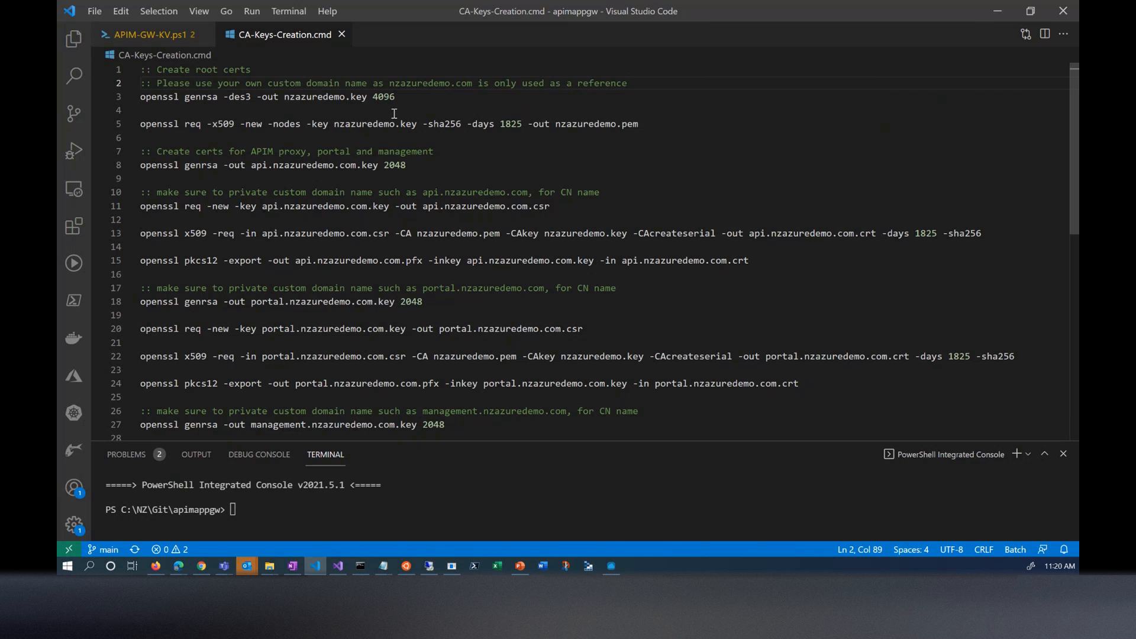
{"action": "left_click_drag", "start_coordinate": [387, 83], "coordinate": [467, 83]}
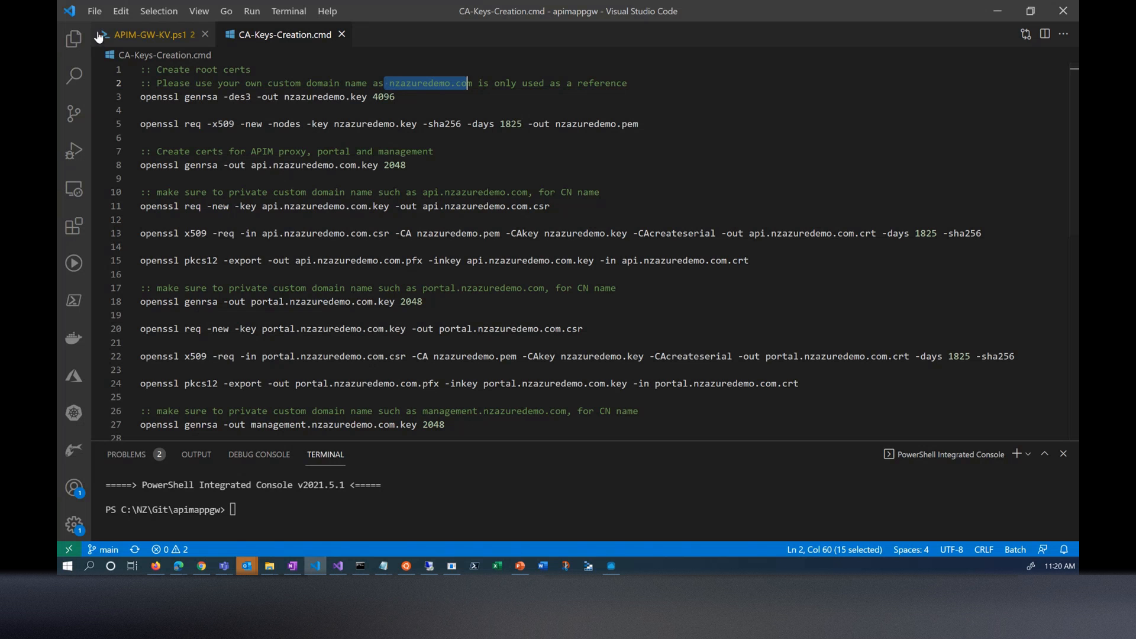
- Open APIM-GW-KV.ps1 with the file explorer hidden and review the application gateway script from its variables to the gateway creation command
{"action": "left_click", "coordinate": [74, 41]}
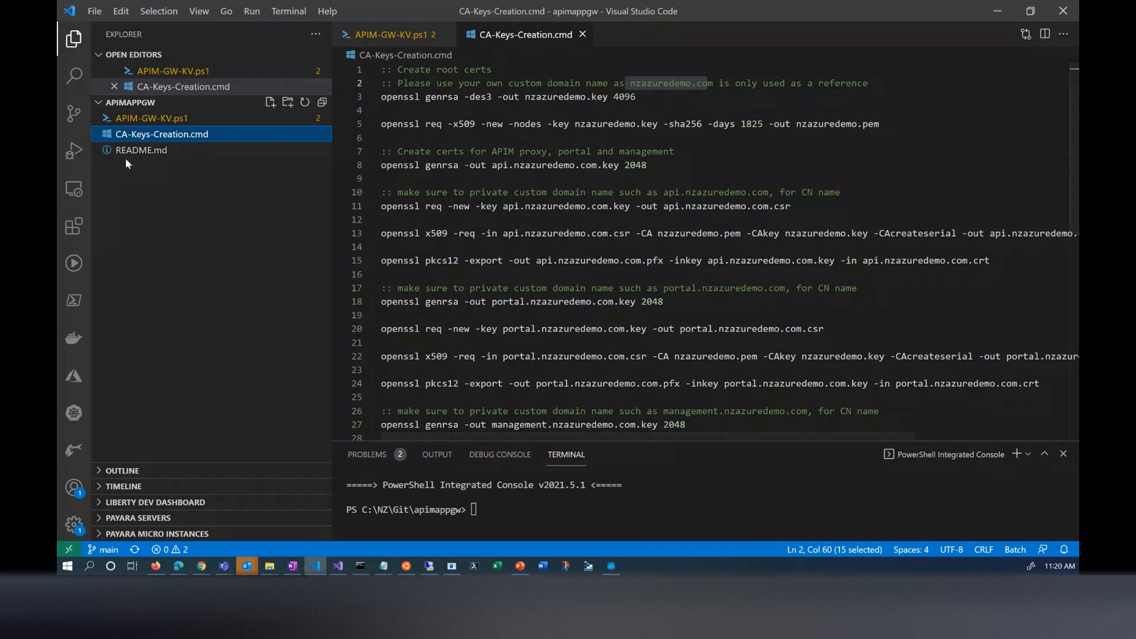
{"action": "left_click", "coordinate": [141, 122]}
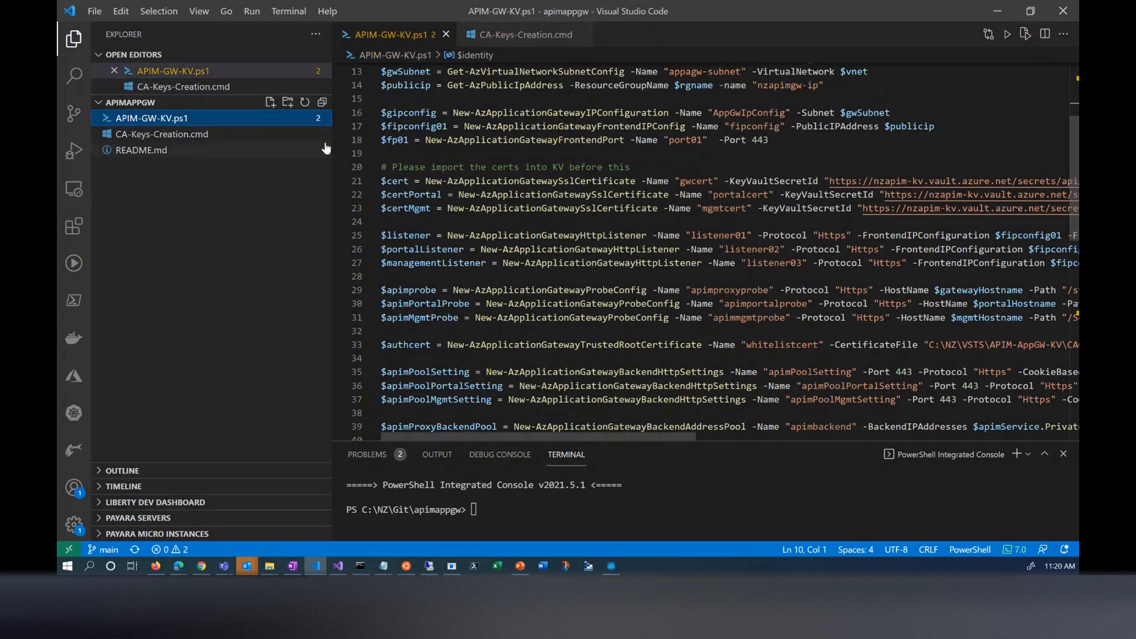
{"action": "left_click_drag", "start_coordinate": [330, 93], "coordinate": [94, 95]}
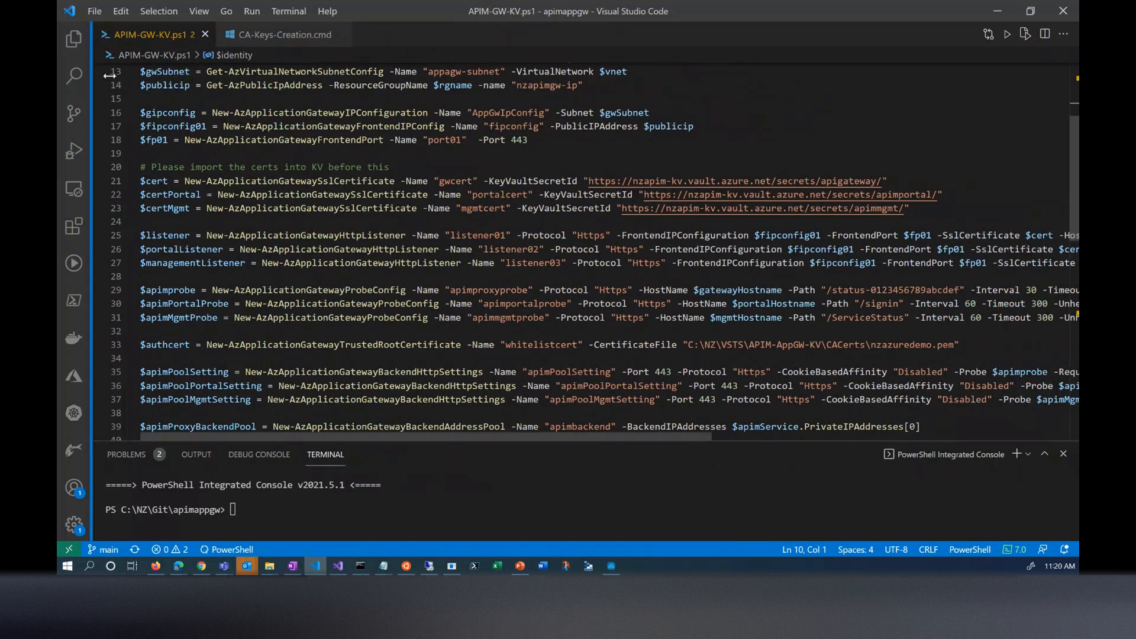
{"action": "scroll", "coordinate": [451, 118], "scroll_direction": "up", "scroll_amount": 4}
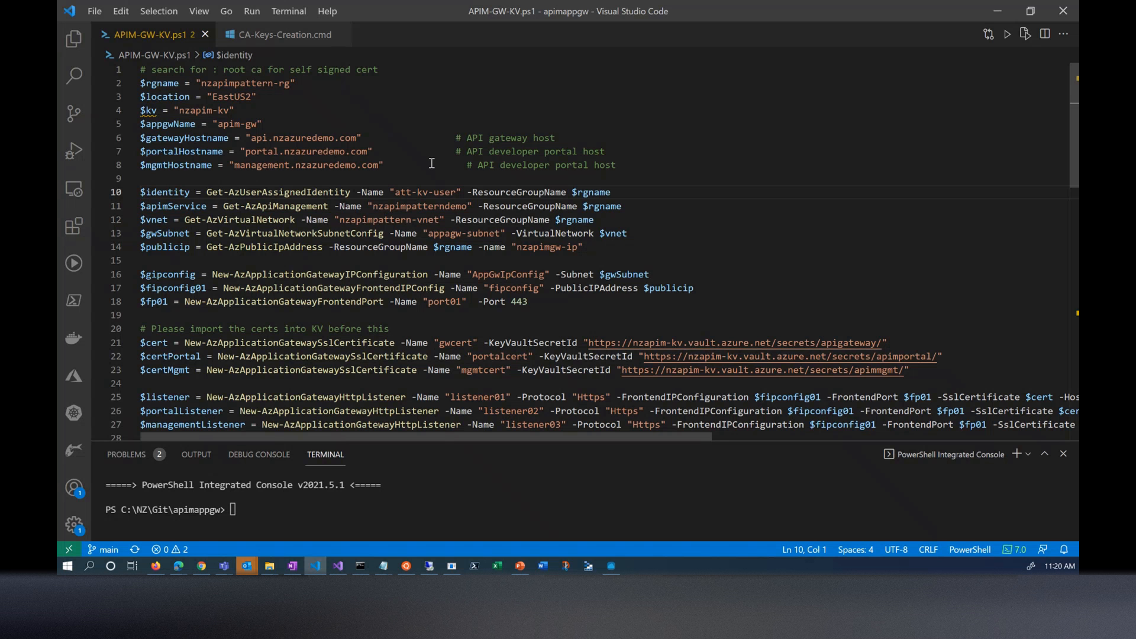
{"action": "scroll", "coordinate": [528, 260], "scroll_direction": "down", "scroll_amount": 10}
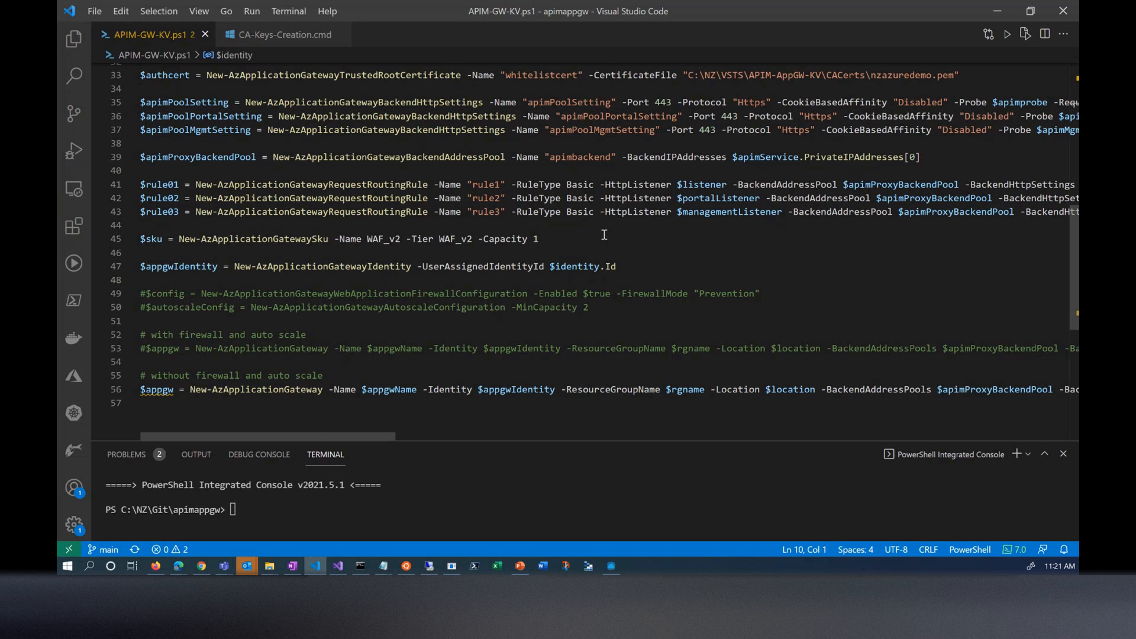
{"action": "scroll", "coordinate": [601, 231], "scroll_direction": "up", "scroll_amount": 7}
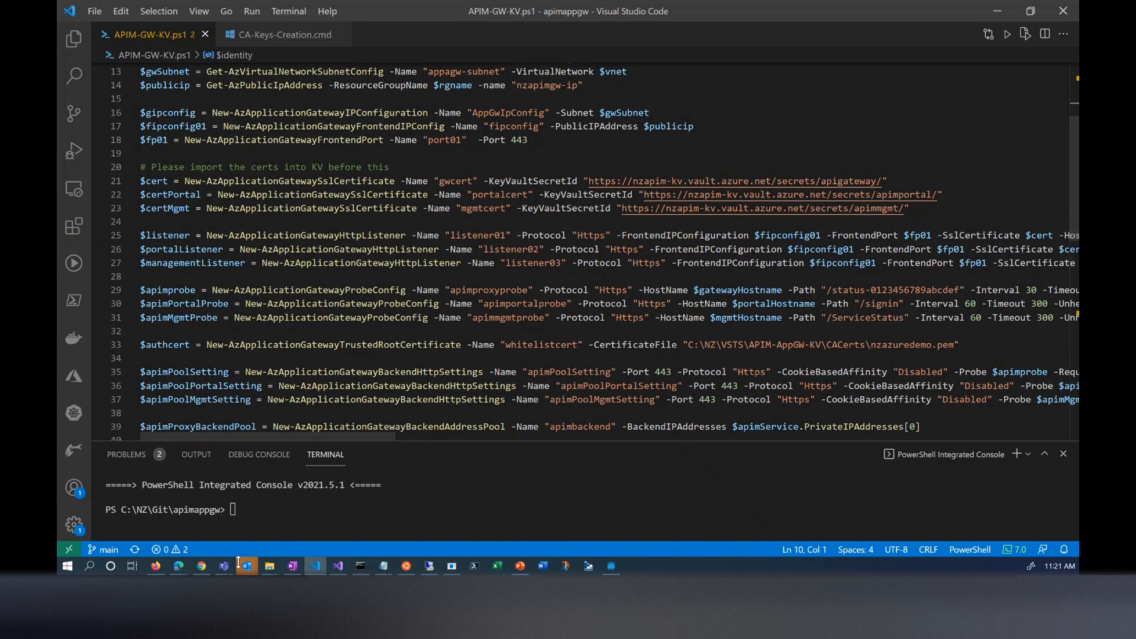
- Switch to the Azure portal in Chrome, look through the nzapimpattern-rg resources and sort them by type
{"action": "left_click", "coordinate": [202, 566]}
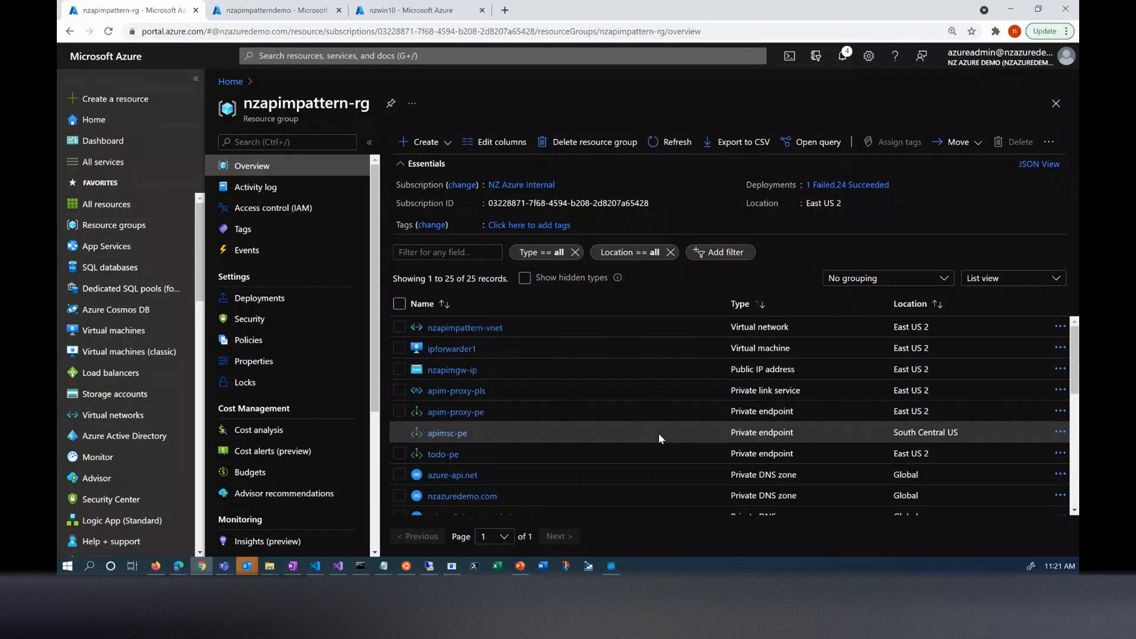
{"action": "scroll", "coordinate": [671, 427], "scroll_direction": "down", "scroll_amount": 5}
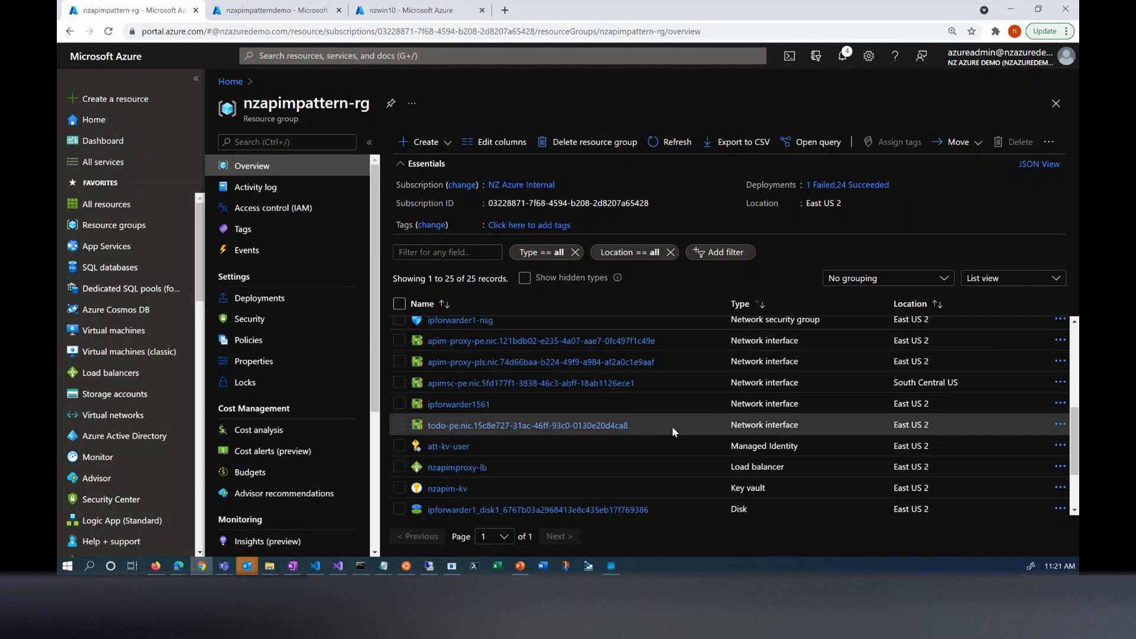
{"action": "scroll", "coordinate": [818, 421], "scroll_direction": "down", "scroll_amount": 2}
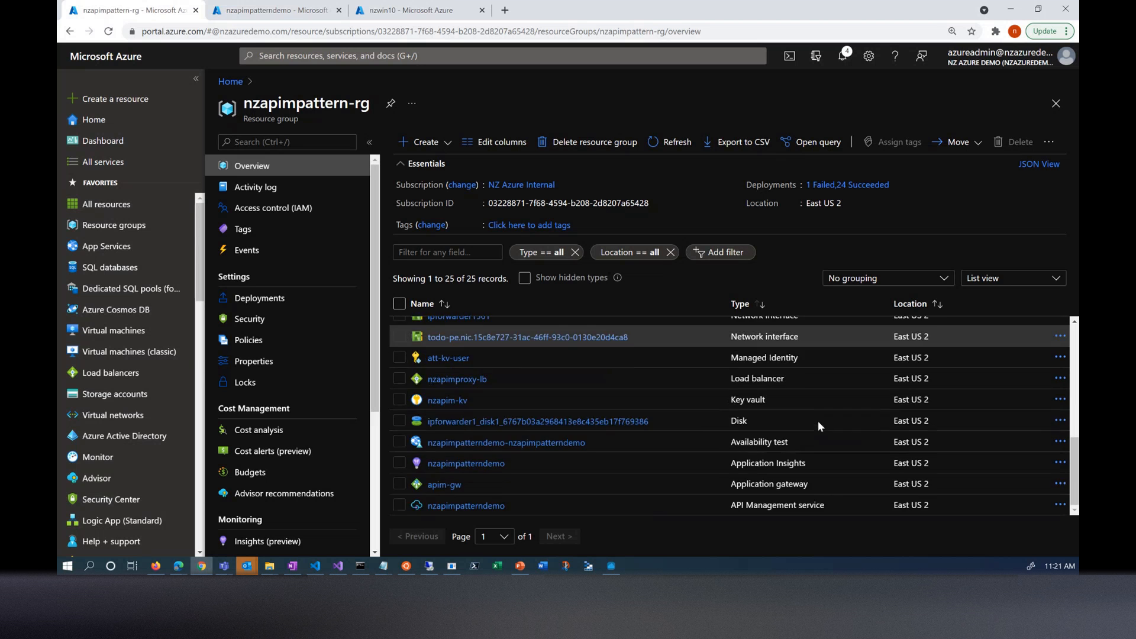
{"action": "scroll", "coordinate": [762, 391], "scroll_direction": "up", "scroll_amount": 5}
{"action": "scroll", "coordinate": [760, 392], "scroll_direction": "up", "scroll_amount": 2}
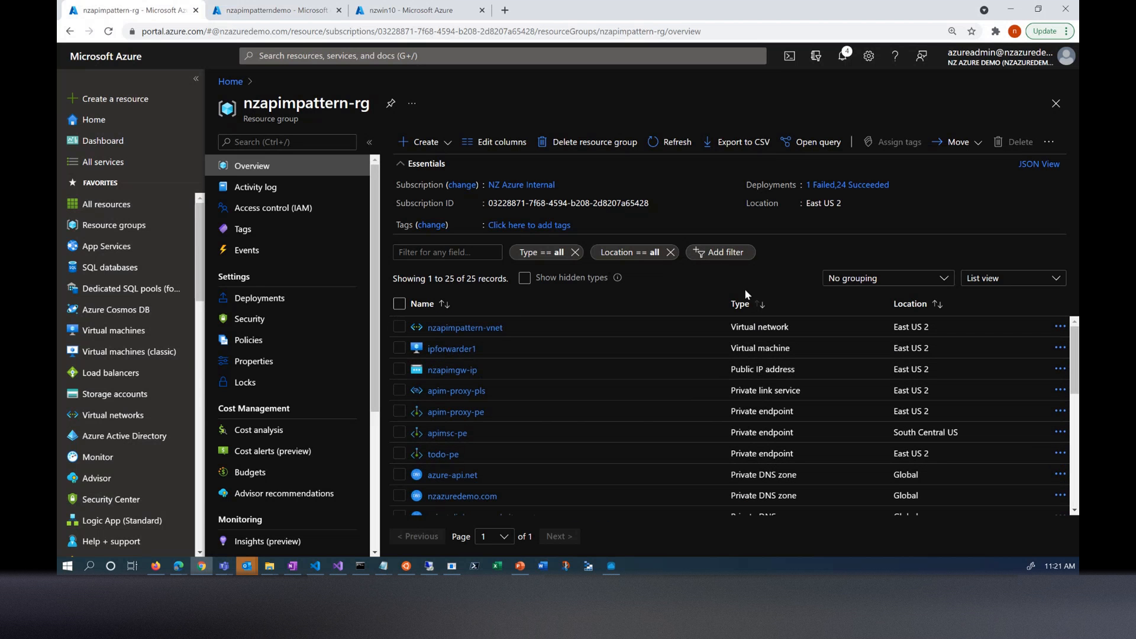
{"action": "left_click", "coordinate": [743, 306]}
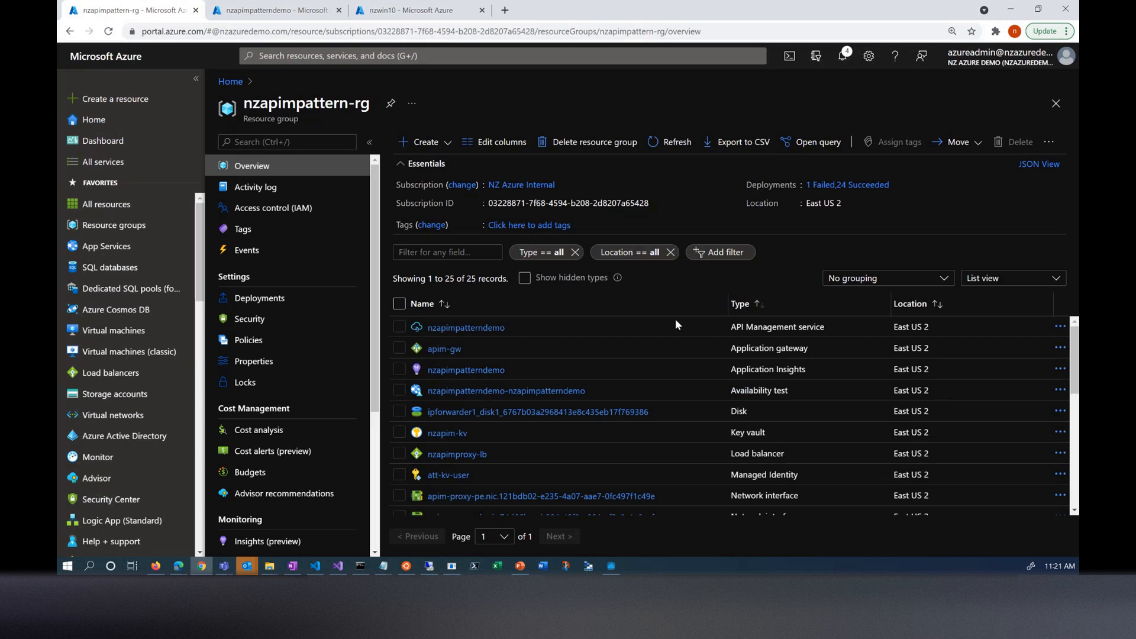
- Open the nzapimpatterndemo API Management service and view its system-assigned managed identity settings
{"action": "left_click", "coordinate": [456, 328]}
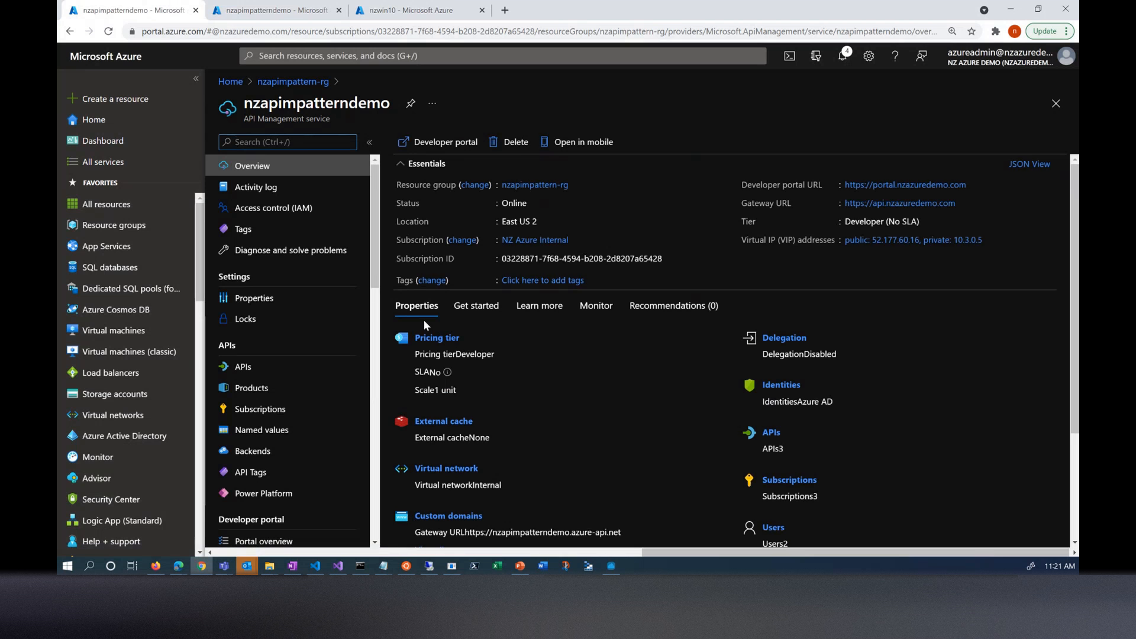
{"action": "scroll", "coordinate": [321, 346], "scroll_direction": "down", "scroll_amount": 3}
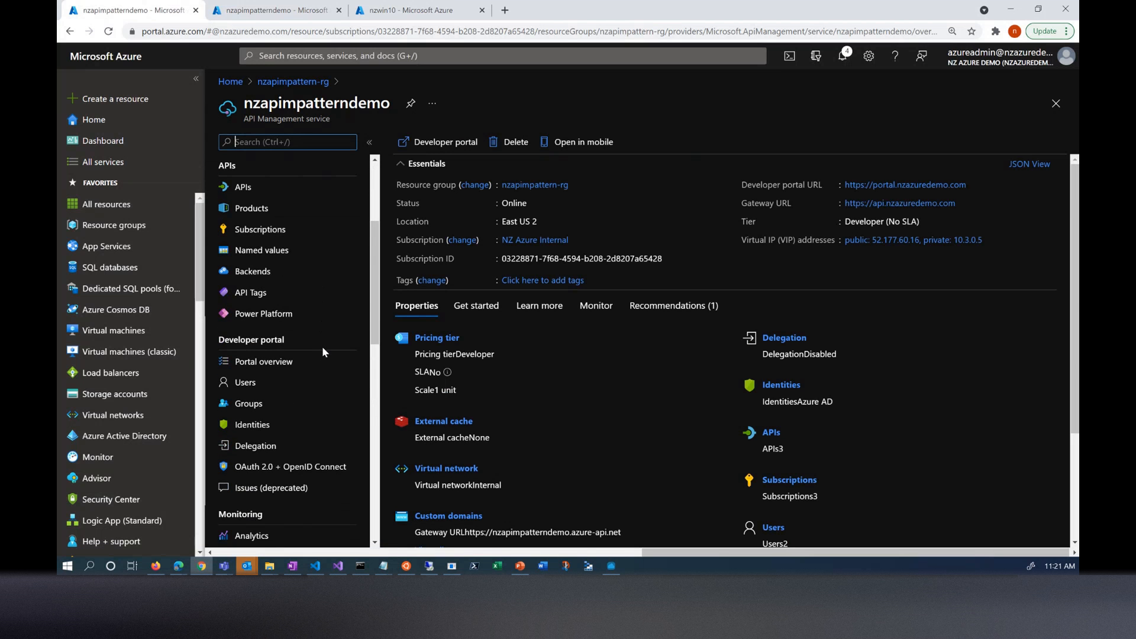
{"action": "scroll", "coordinate": [321, 347], "scroll_direction": "down", "scroll_amount": 2}
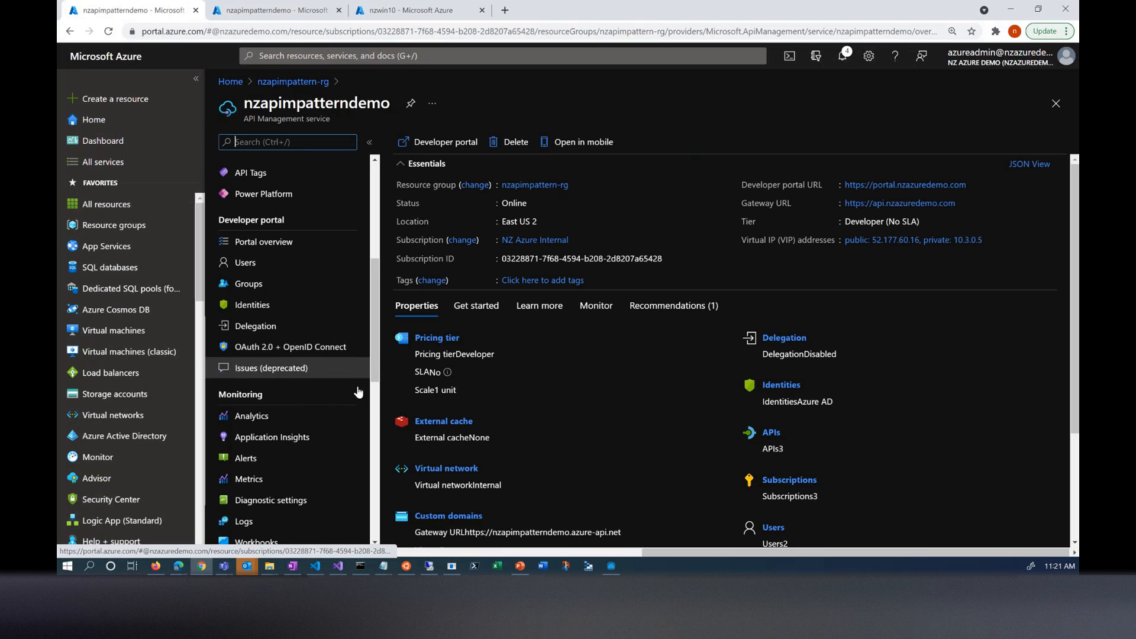
{"action": "scroll", "coordinate": [379, 343], "scroll_direction": "up", "scroll_amount": 5}
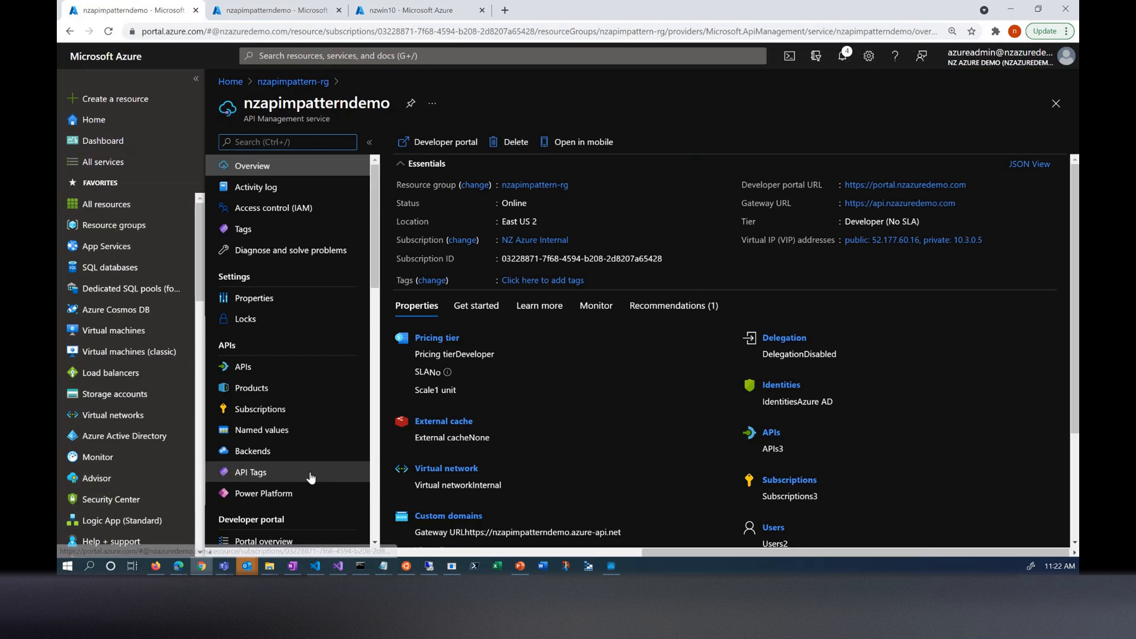
{"action": "scroll", "coordinate": [310, 477], "scroll_direction": "down", "scroll_amount": 3}
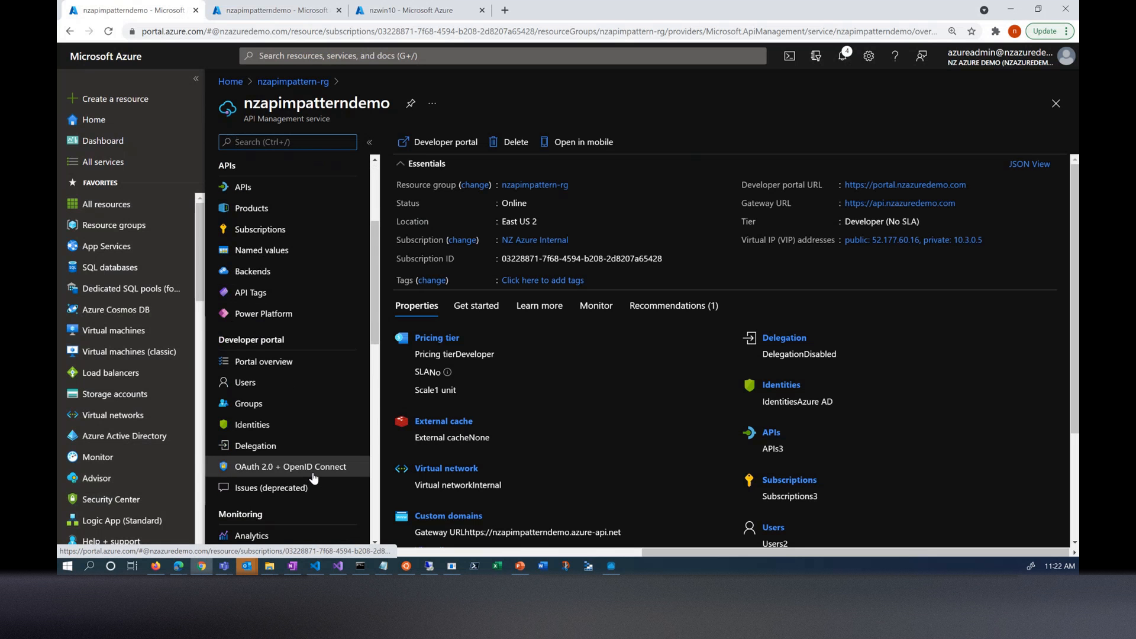
{"action": "scroll", "coordinate": [323, 453], "scroll_direction": "down", "scroll_amount": 3}
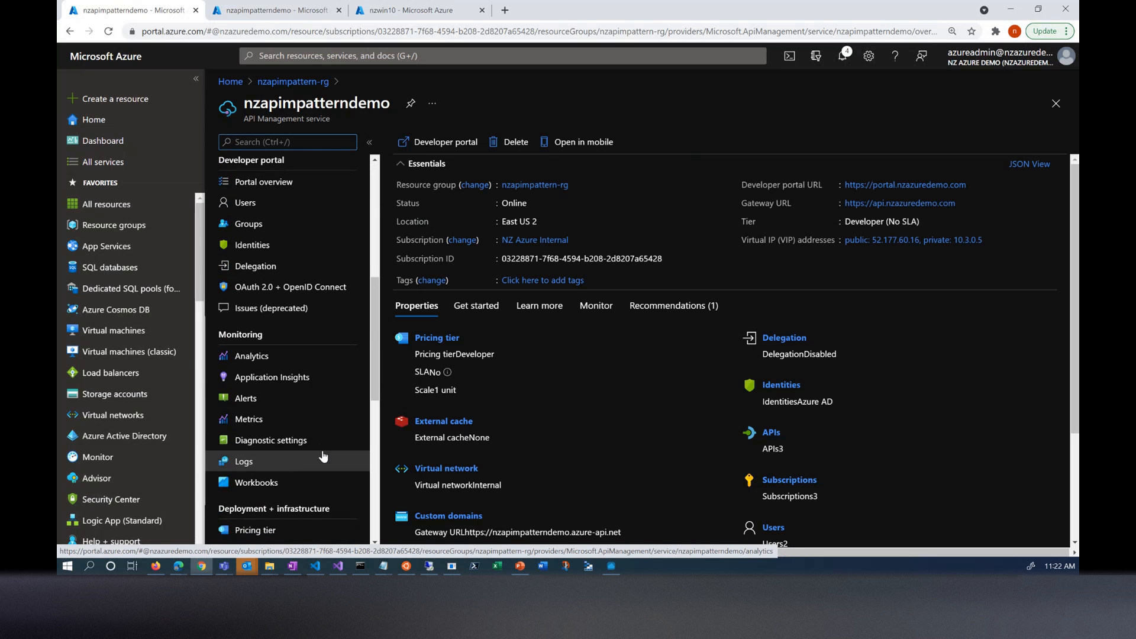
{"action": "scroll", "coordinate": [323, 456], "scroll_direction": "down", "scroll_amount": 3}
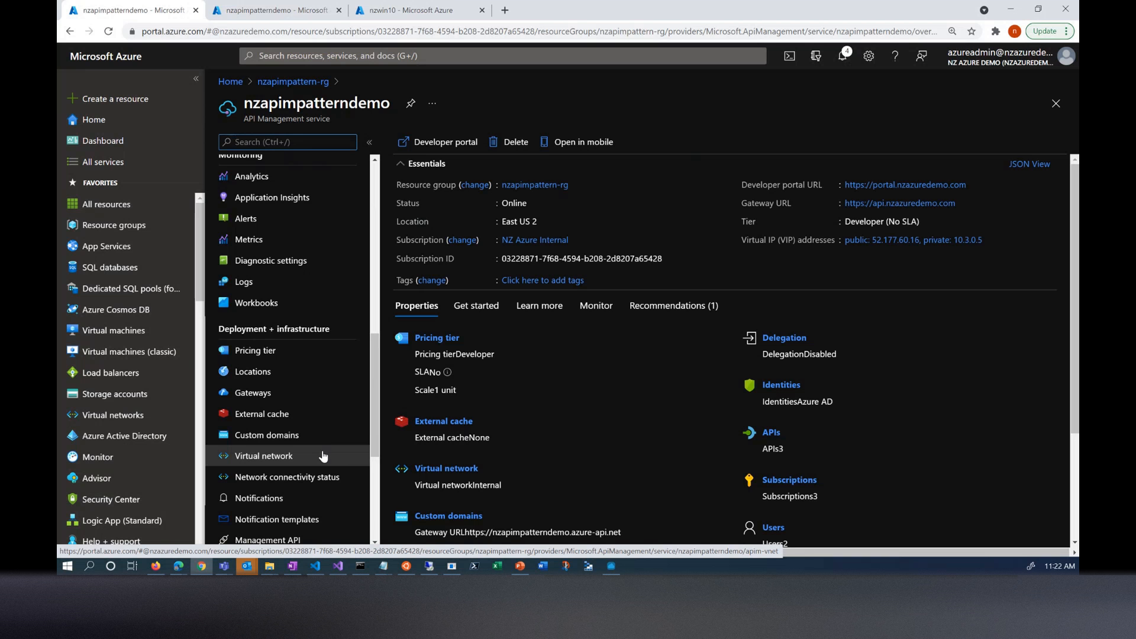
{"action": "scroll", "coordinate": [323, 455], "scroll_direction": "down", "scroll_amount": 3}
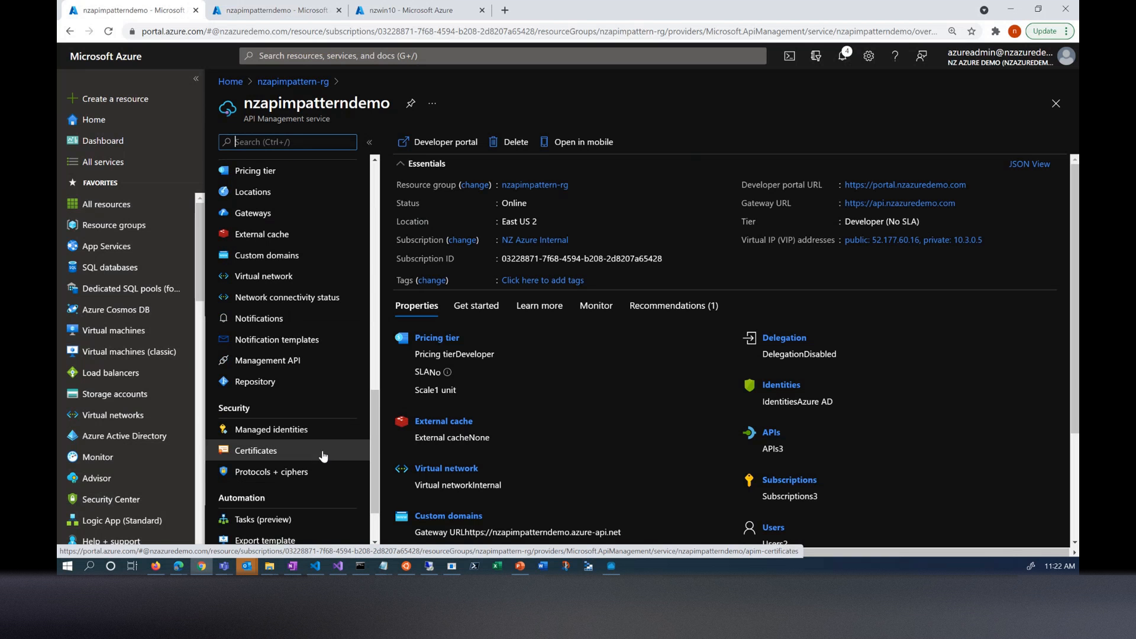
{"action": "left_click", "coordinate": [306, 438]}
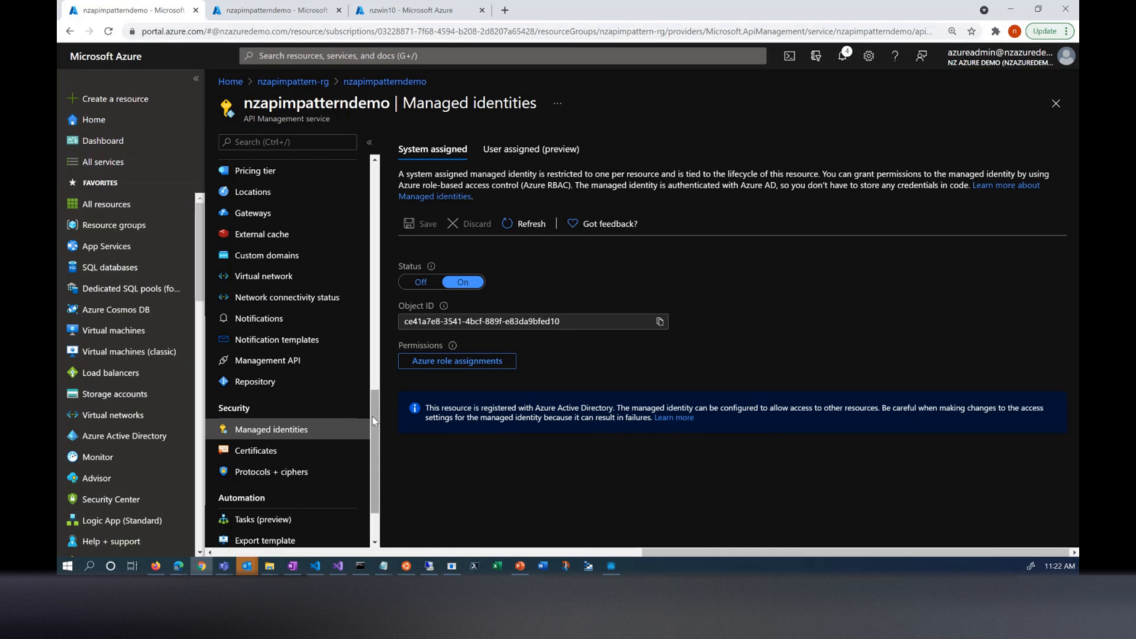
- Examine the service's custom domains, including the Developer portal endpoint's Key Vault certificate, and widen the Hostname column
{"action": "left_click_drag", "start_coordinate": [372, 417], "coordinate": [382, 357]}
{"action": "left_click", "coordinate": [272, 450]}
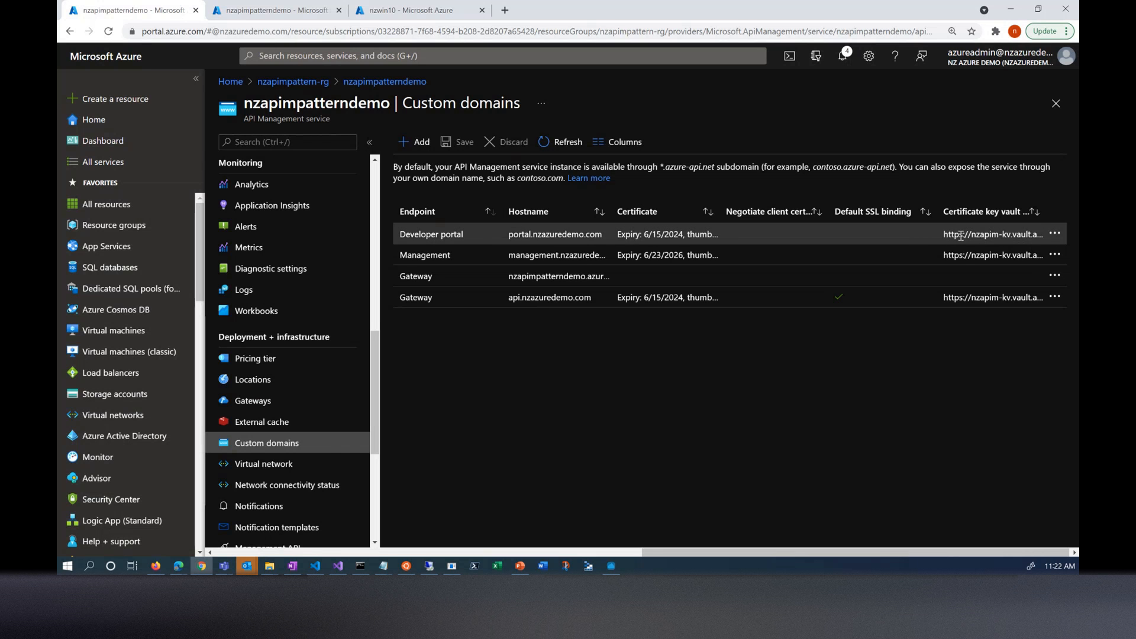
{"action": "left_click", "coordinate": [435, 236]}
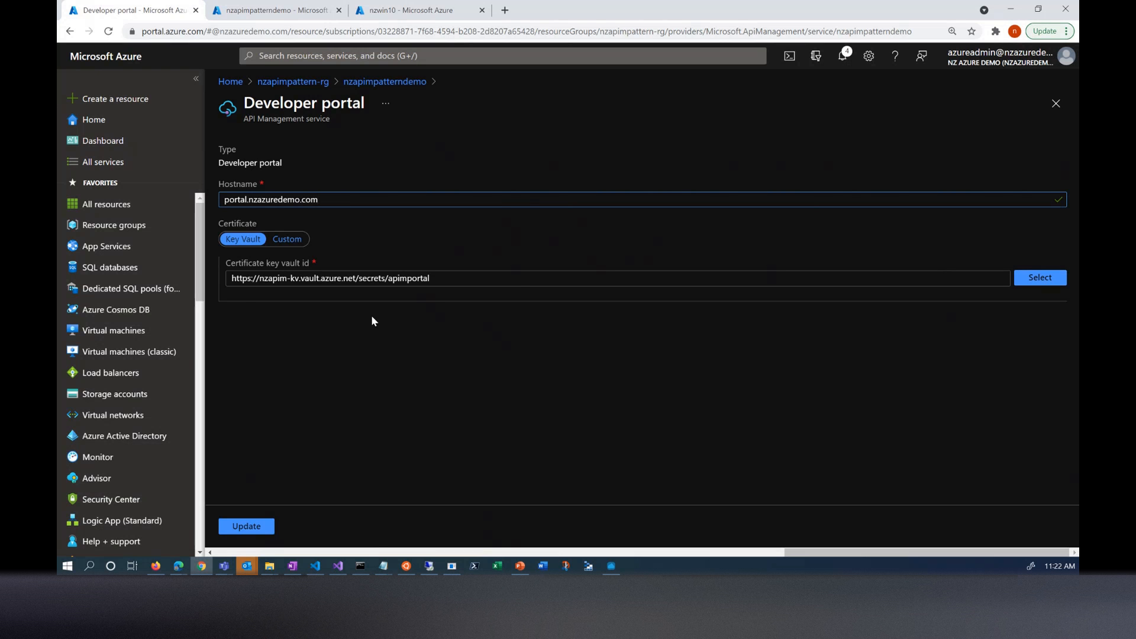
{"action": "left_click", "coordinate": [1056, 103]}
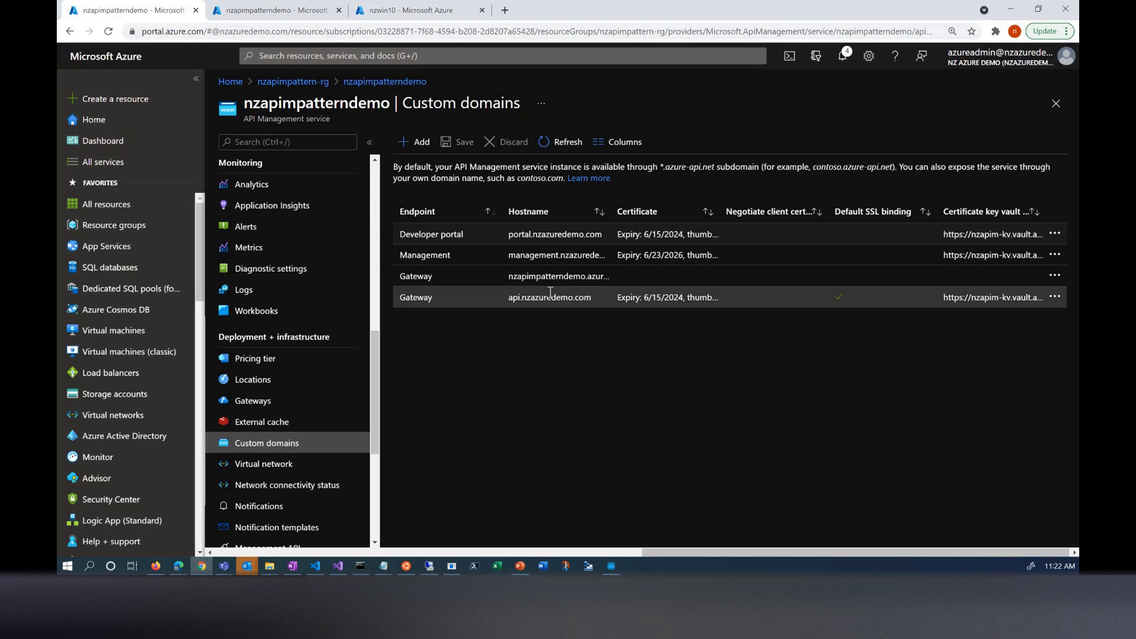
{"action": "left_click_drag", "start_coordinate": [613, 215], "coordinate": [698, 217]}
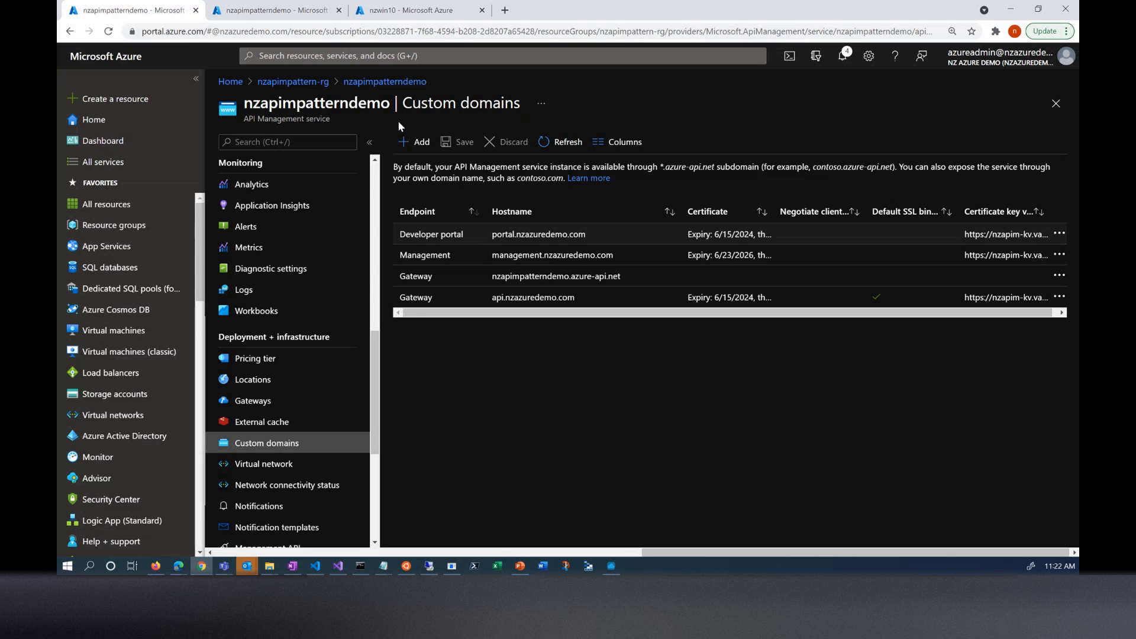
- Go back to nzapimpattern-rg, open the apim-gw application gateway and examine the targets of its apimbackend backend pool
{"action": "left_click", "coordinate": [295, 82]}
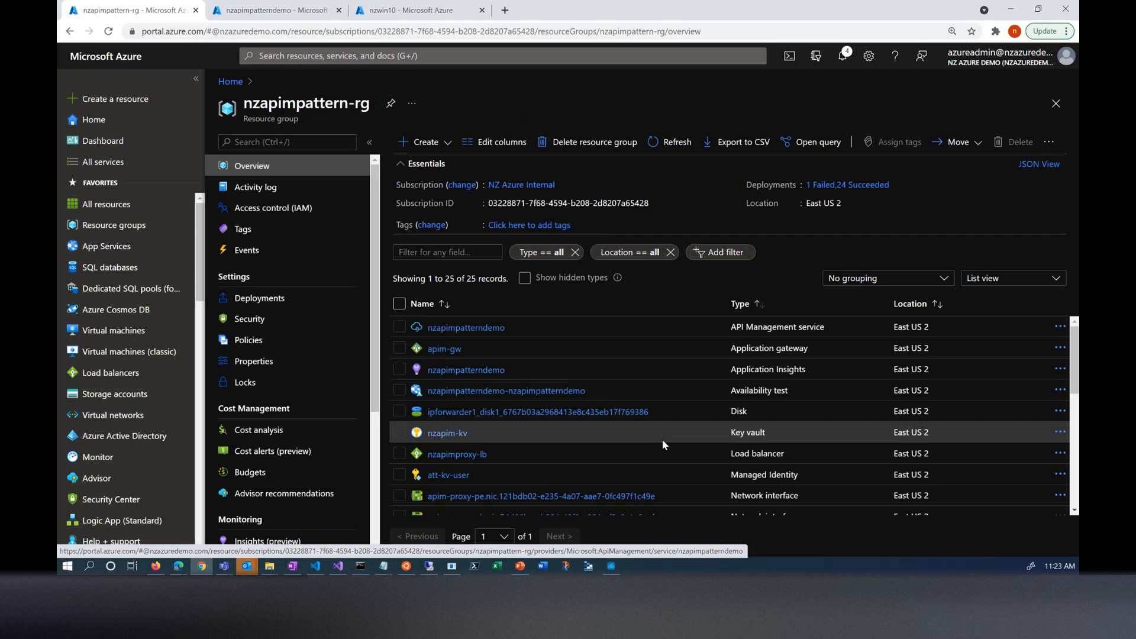
{"action": "left_click", "coordinate": [445, 349]}
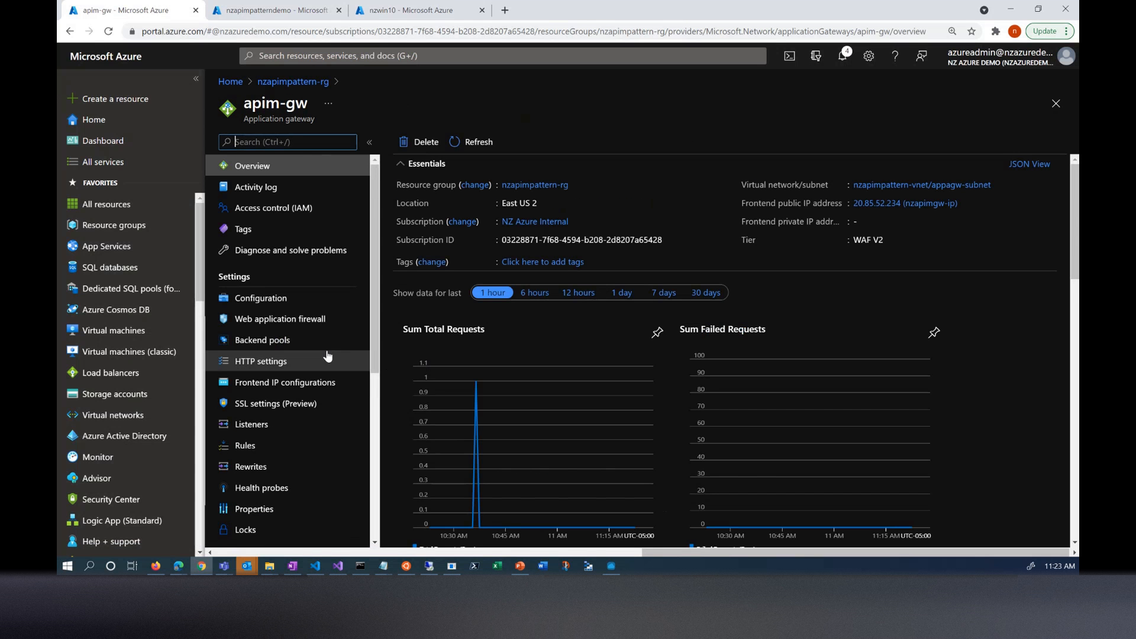
{"action": "left_click", "coordinate": [277, 345]}
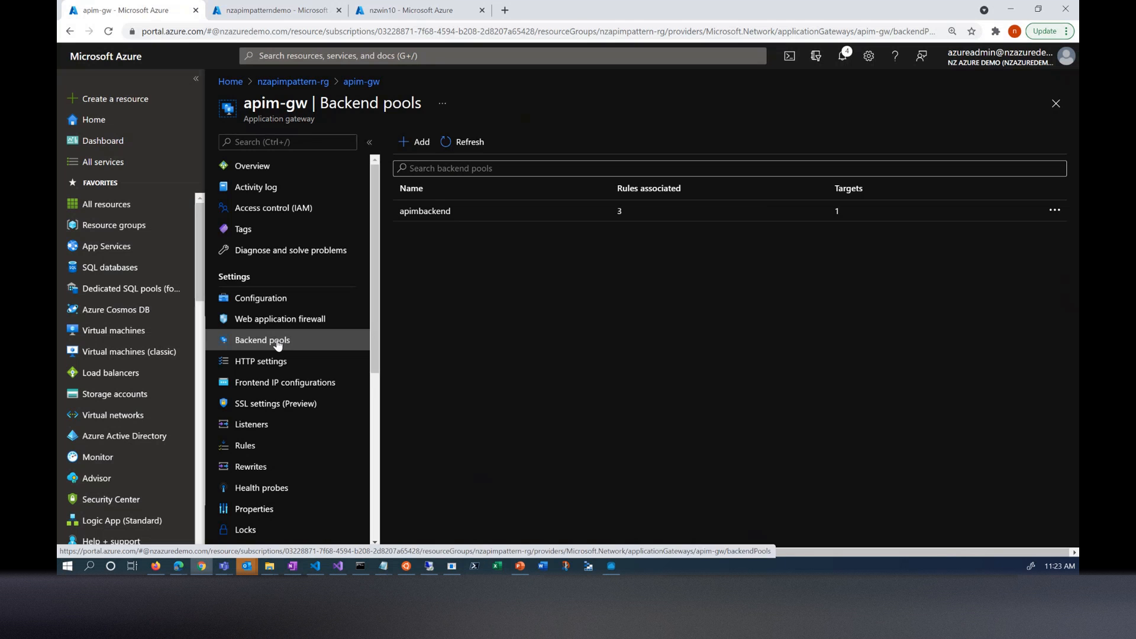
{"action": "left_click", "coordinate": [452, 218]}
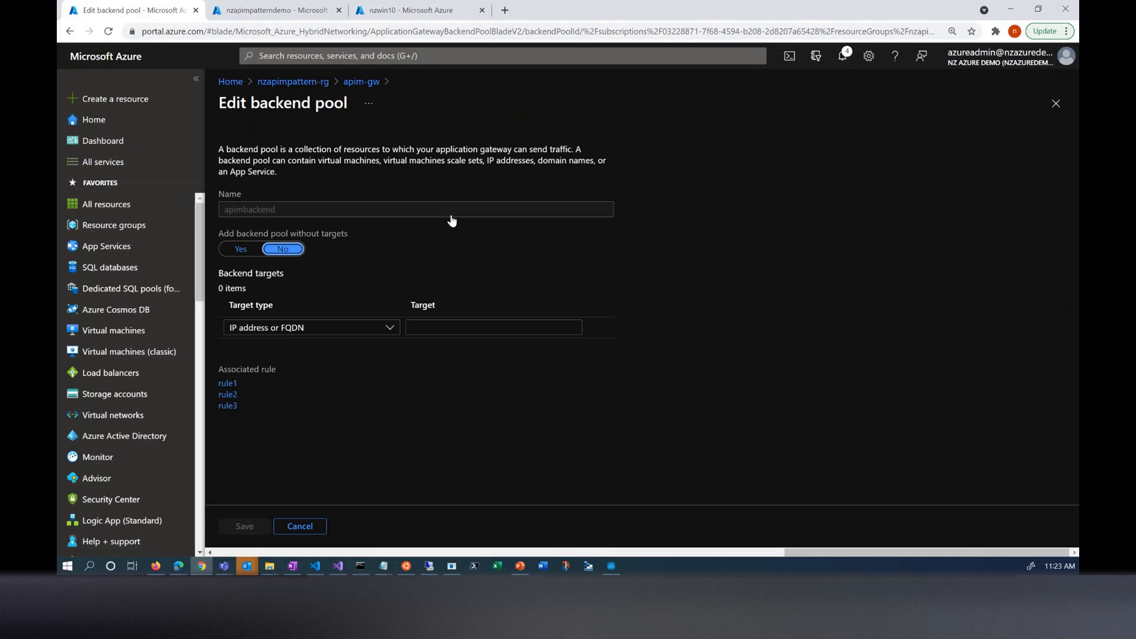
{"action": "type", "text": "10.3.0.5"}
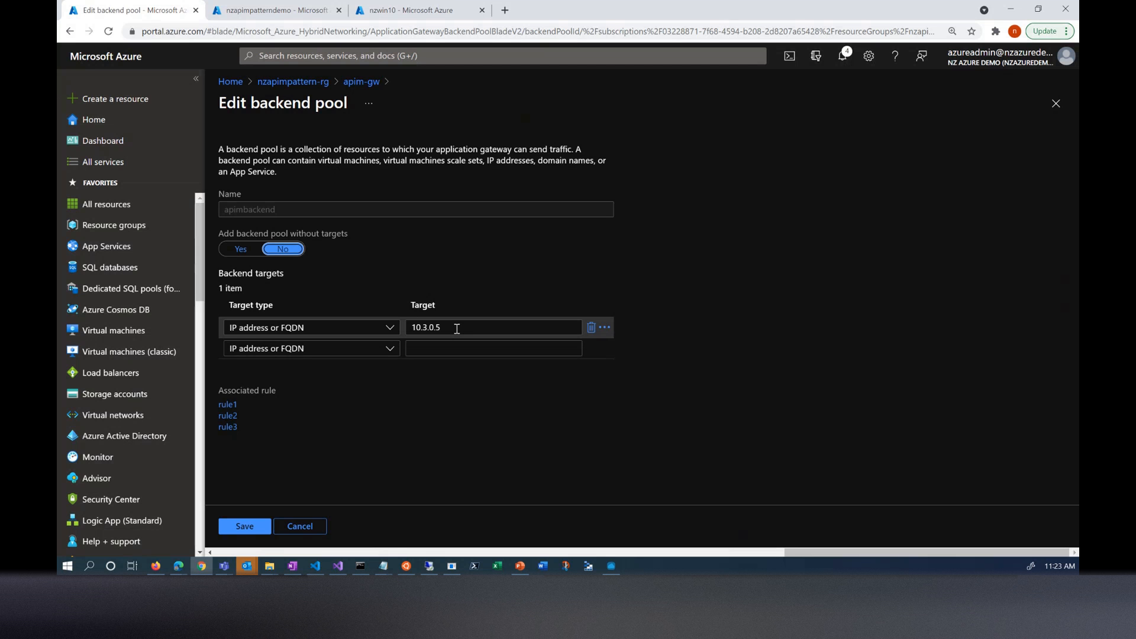
- Check the listener and backend targets of rule1, which is associated with the backend pool, and return to apim-gw
{"action": "left_click", "coordinate": [227, 404]}
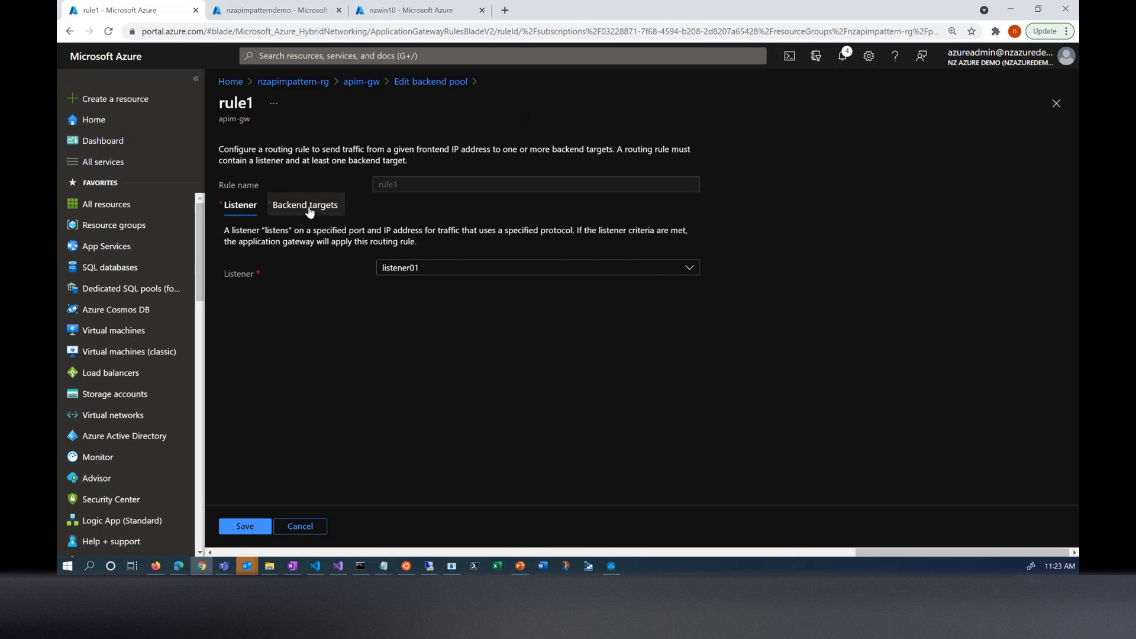
{"action": "left_click", "coordinate": [309, 207]}
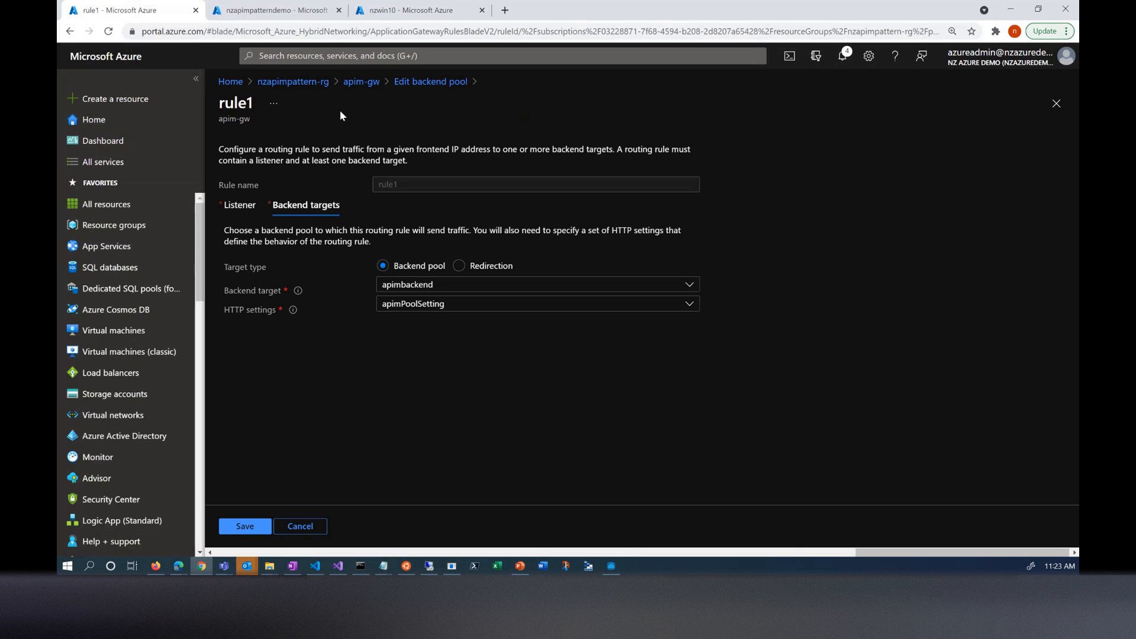
{"action": "left_click", "coordinate": [362, 82]}
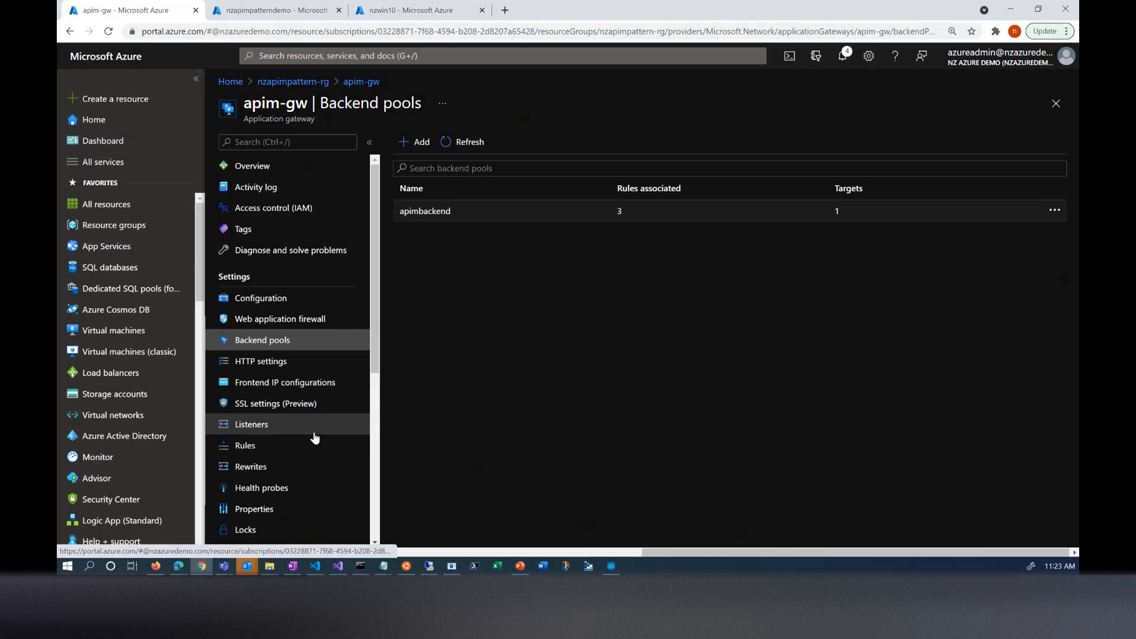
- Review the gateway's listeners and the listener01 configuration, from frontend IP and certificate to host name, and return to apim-gw
{"action": "left_click", "coordinate": [288, 426]}
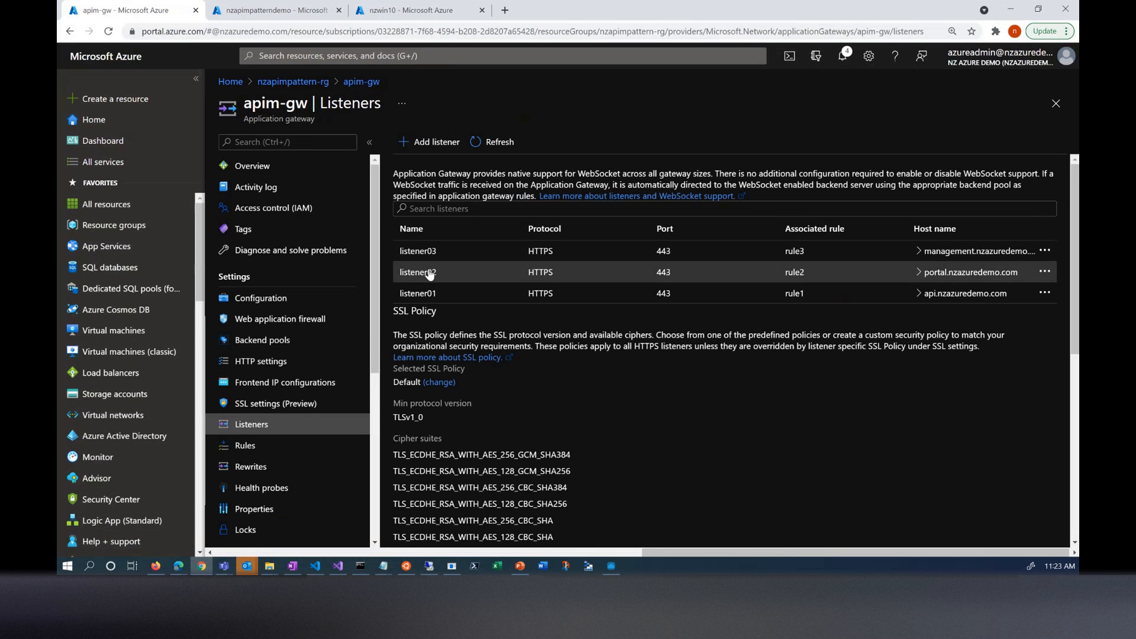
{"action": "left_click", "coordinate": [419, 293]}
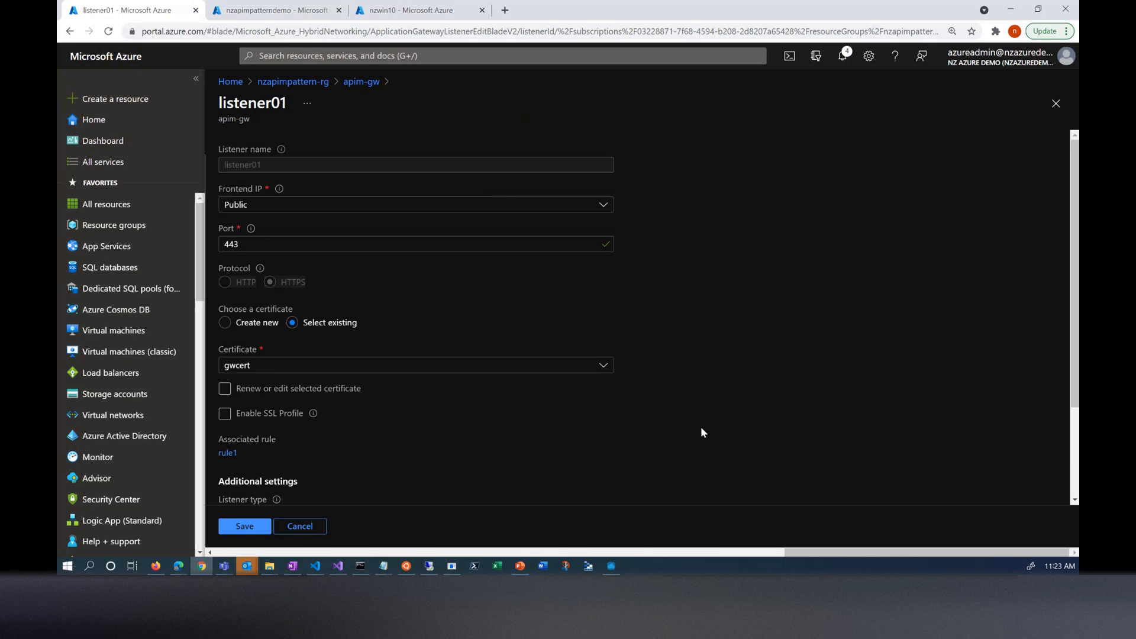
{"action": "scroll", "coordinate": [699, 432], "scroll_direction": "down", "scroll_amount": 2}
{"action": "scroll", "coordinate": [687, 431], "scroll_direction": "down", "scroll_amount": 1}
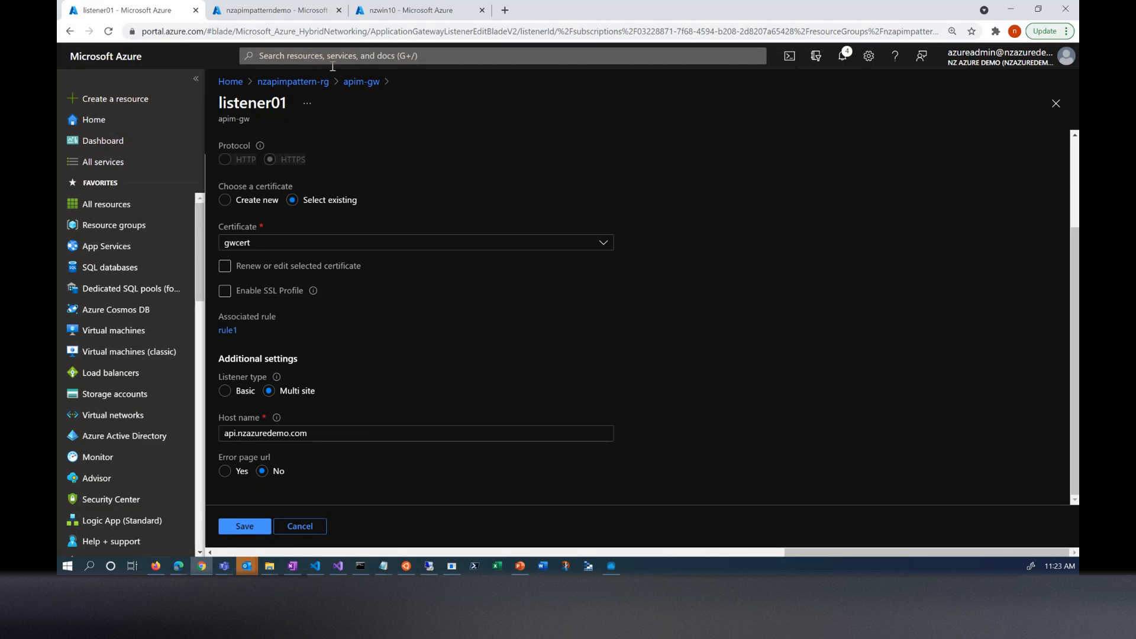
{"action": "left_click", "coordinate": [351, 82]}
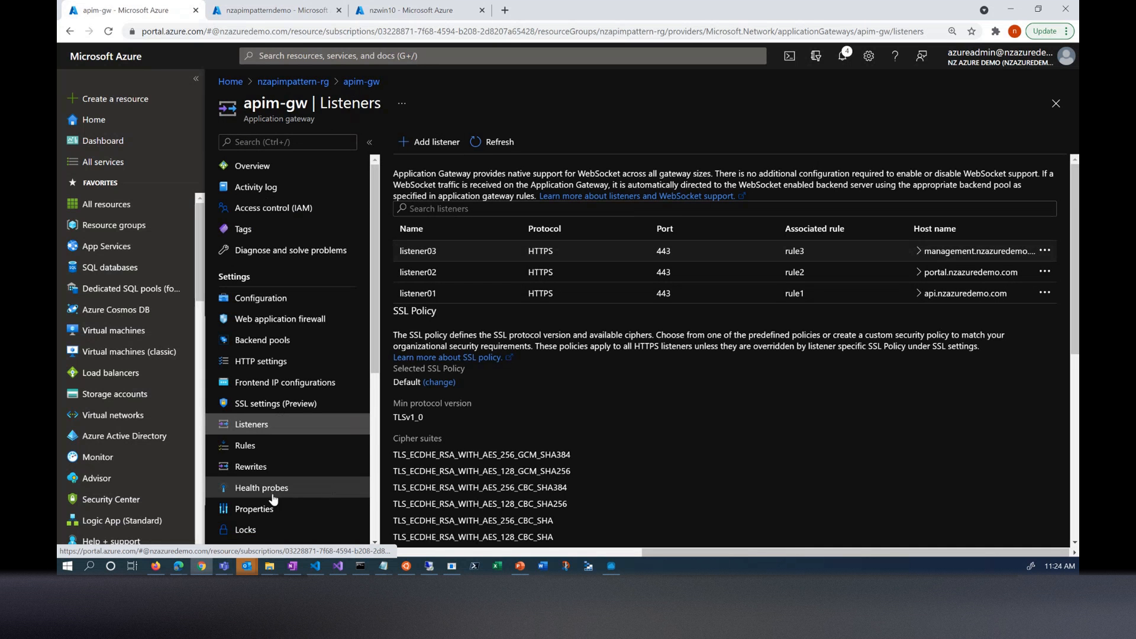
- Open the apimPoolSetting HTTP setting, switch to Visual Studio Code and highlight the New-AzApplicationGatewayTrustedRootCertificate command in APIM-GW-KV.ps1
{"action": "left_click", "coordinate": [257, 363]}
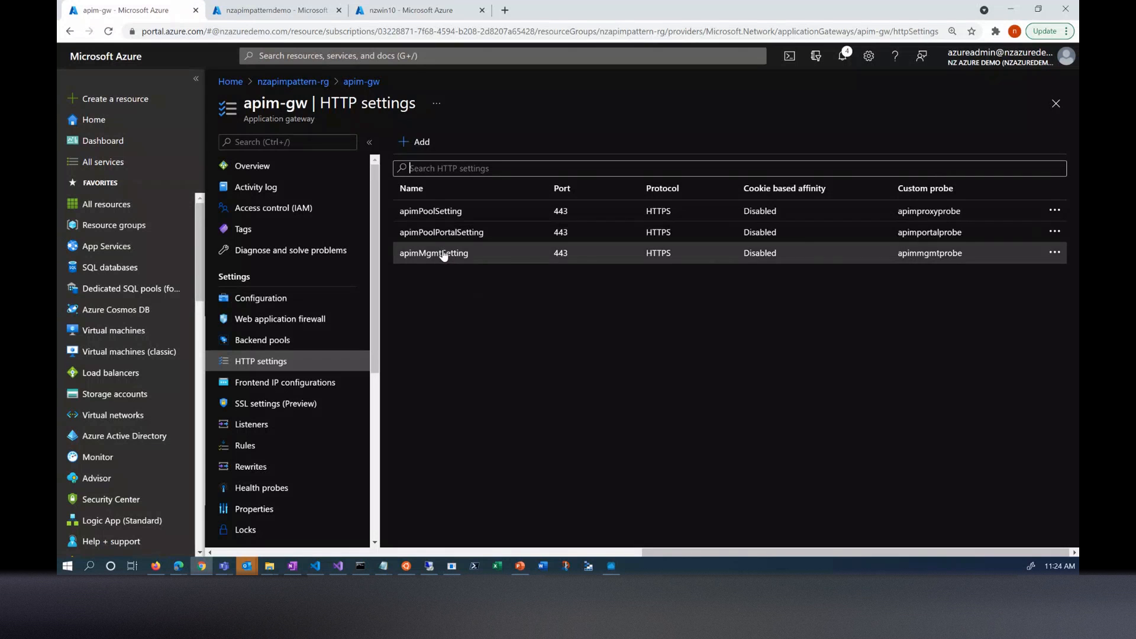
{"action": "left_click", "coordinate": [443, 213]}
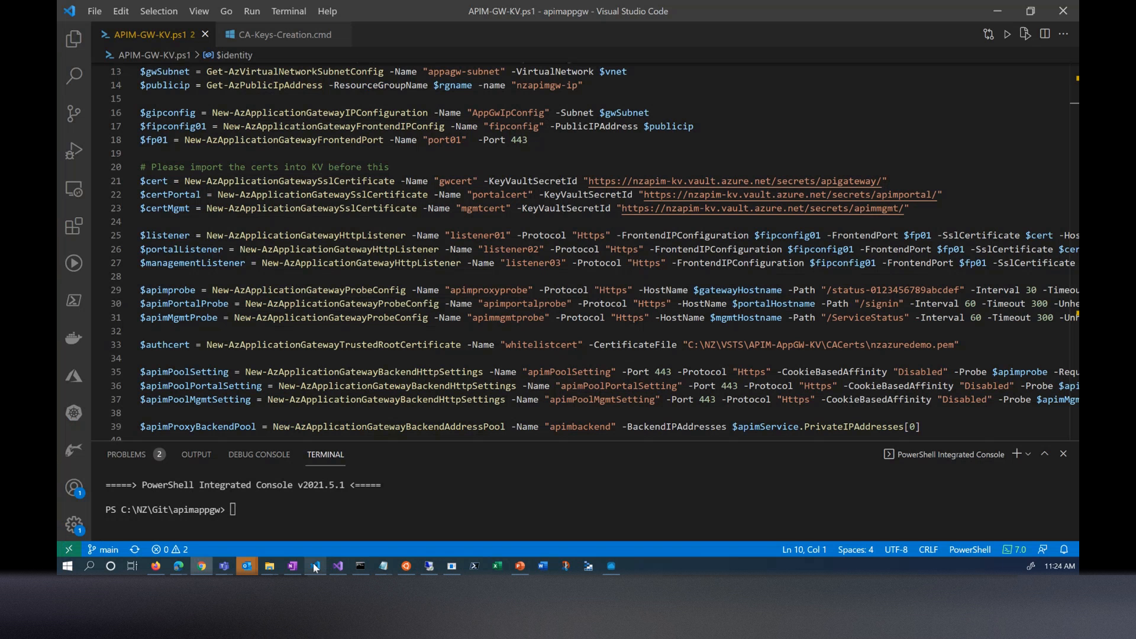
{"action": "left_click", "coordinate": [315, 565]}
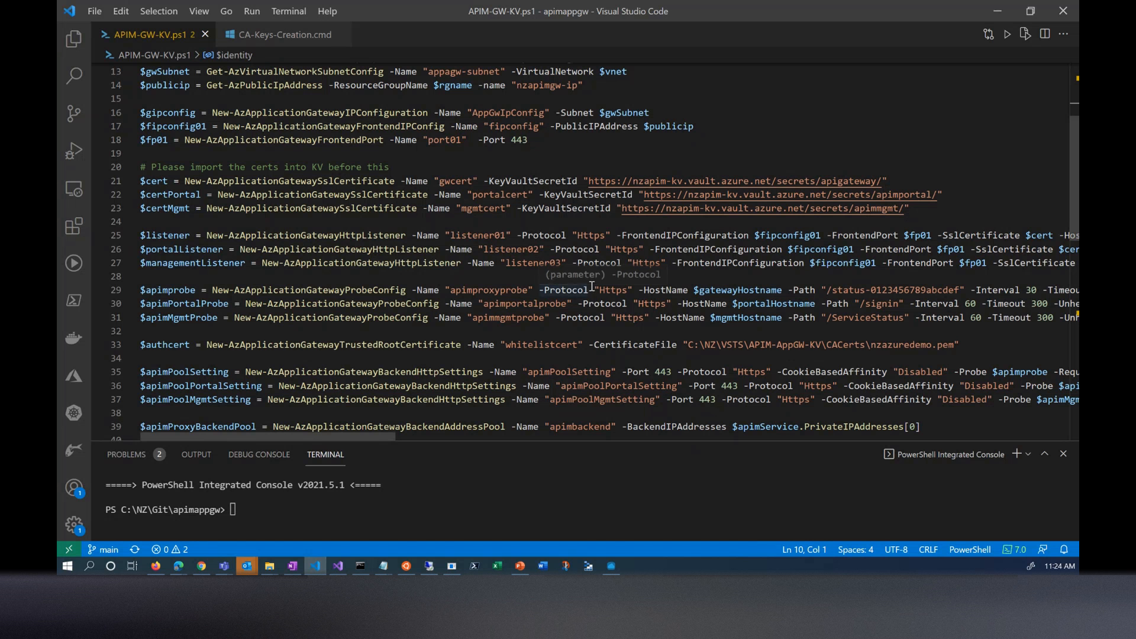
{"action": "double_click", "coordinate": [343, 346]}
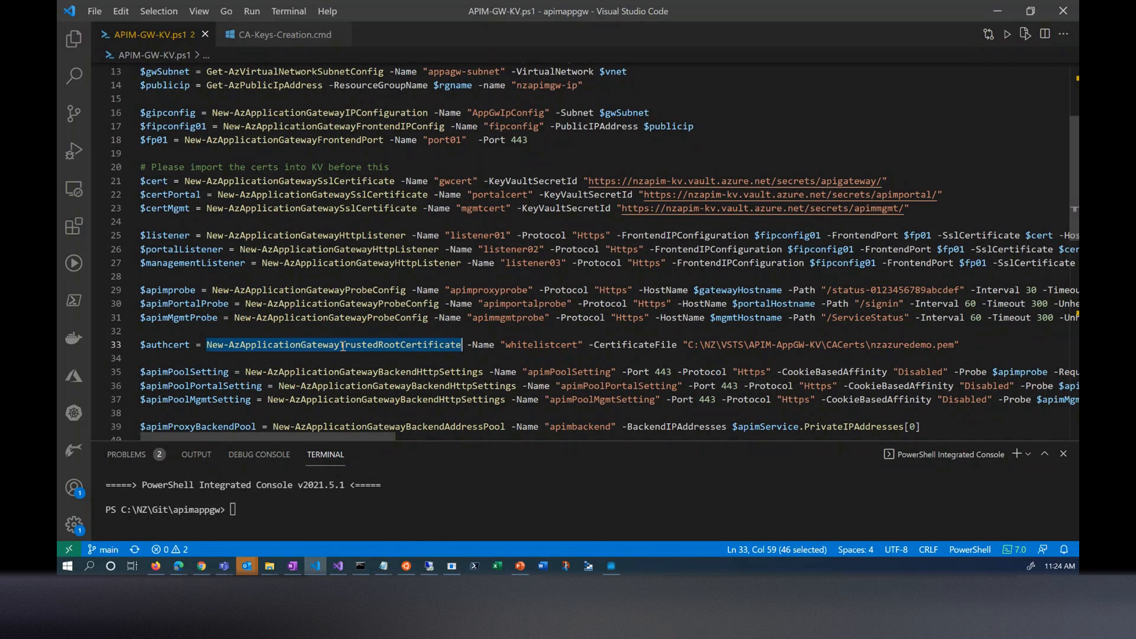
- Return to the Azure portal and review the rest of apimPoolSetting, including its request time-out, host name override and custom probe
{"action": "left_click", "coordinate": [994, 7]}
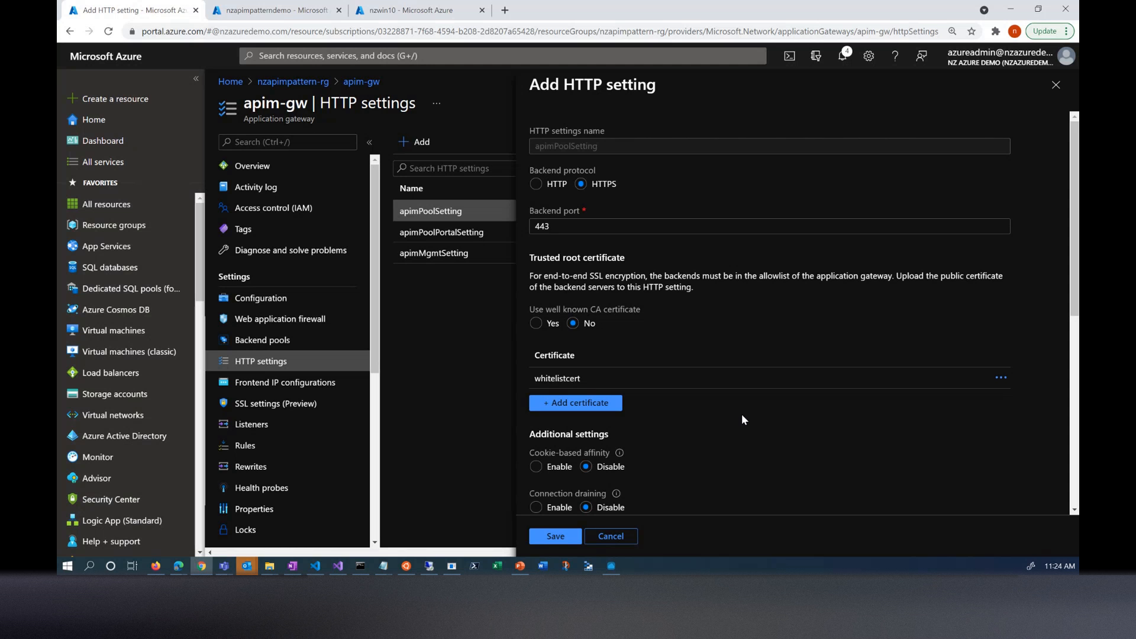
{"action": "scroll", "coordinate": [784, 379], "scroll_direction": "down", "scroll_amount": 3}
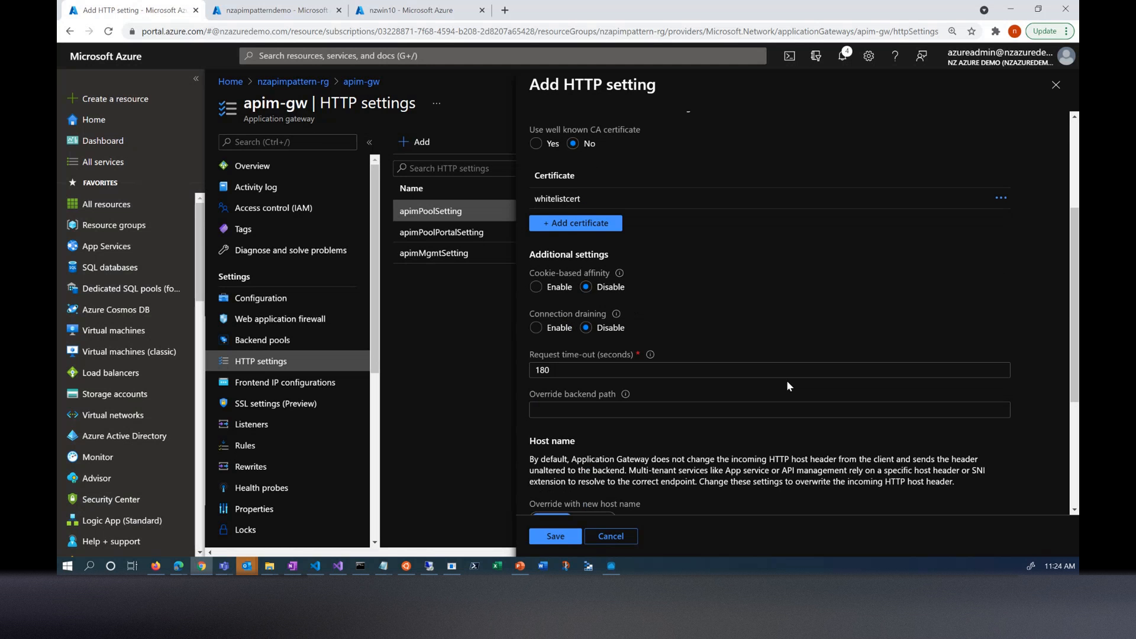
{"action": "scroll", "coordinate": [818, 388], "scroll_direction": "down", "scroll_amount": 2}
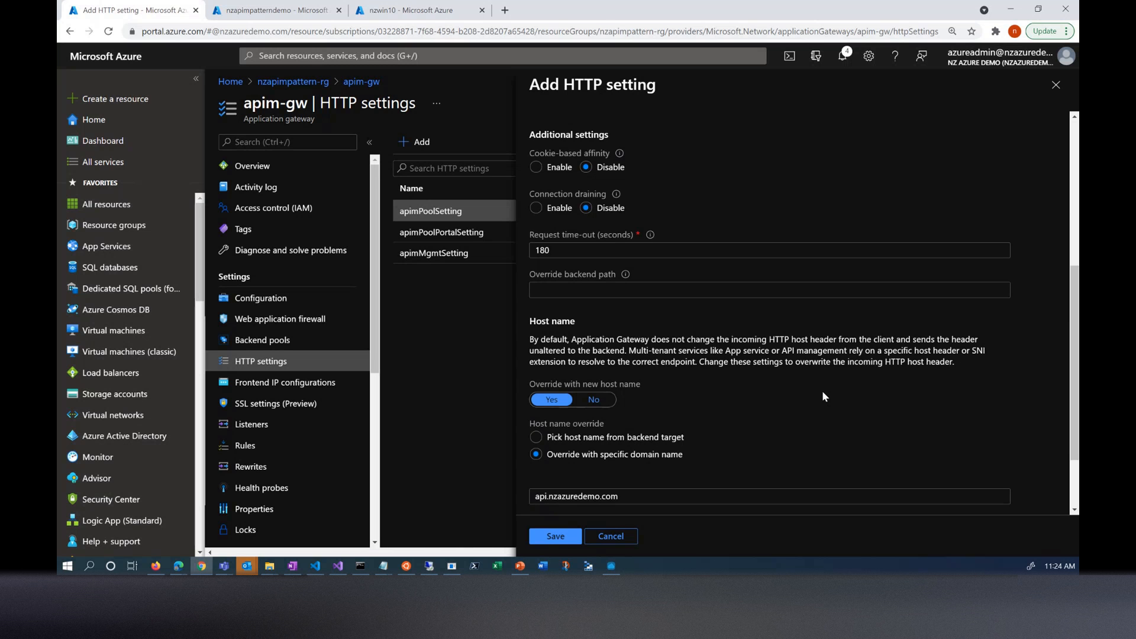
{"action": "scroll", "coordinate": [822, 392], "scroll_direction": "down", "scroll_amount": 2}
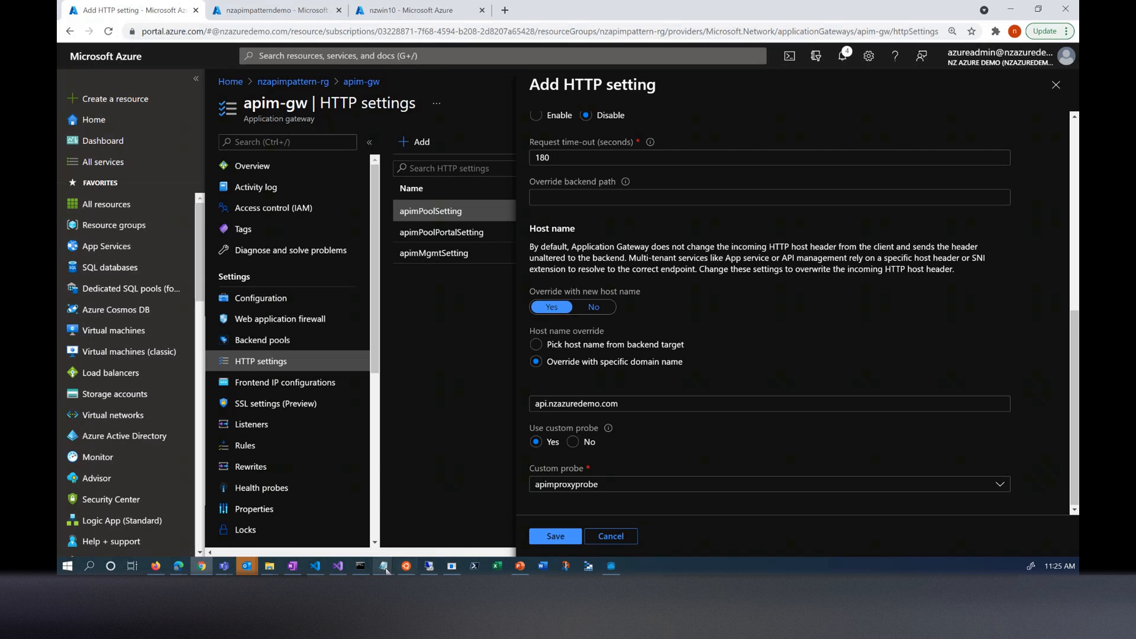
- Switch to the hosts file in Notepad and highlight the three nzazuredemo.com entries and the IP address mapped to api.nzazuredemo.com
{"action": "mouse_move", "coordinate": [385, 569]}
{"action": "left_click", "coordinate": [342, 537]}
{"action": "left_click", "coordinate": [260, 461]}
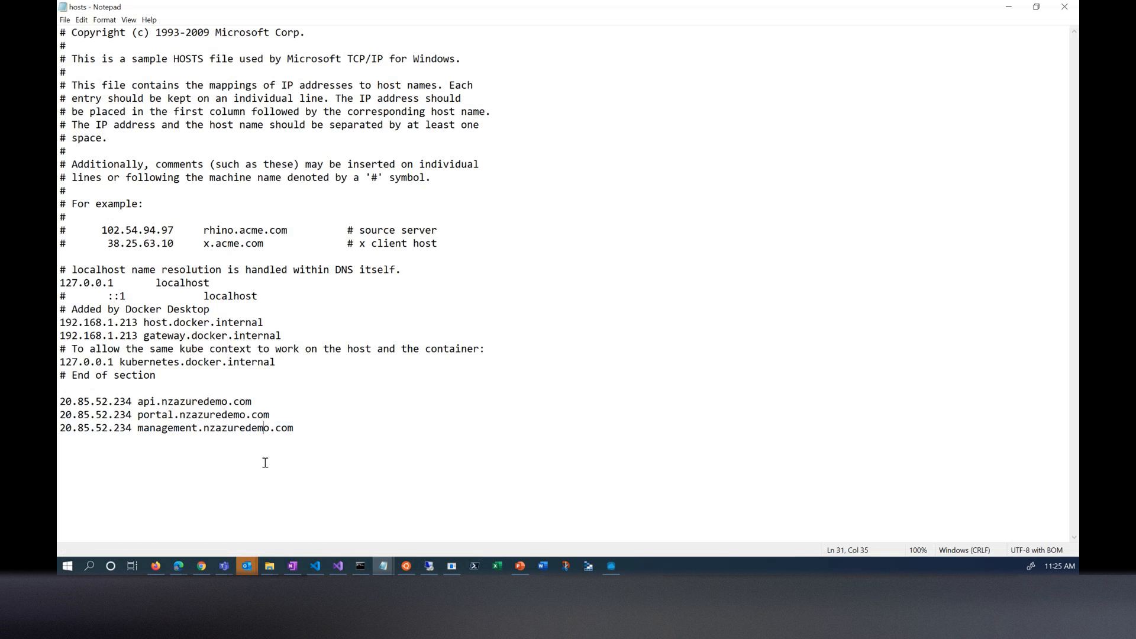
{"action": "left_click_drag", "start_coordinate": [294, 429], "coordinate": [60, 401]}
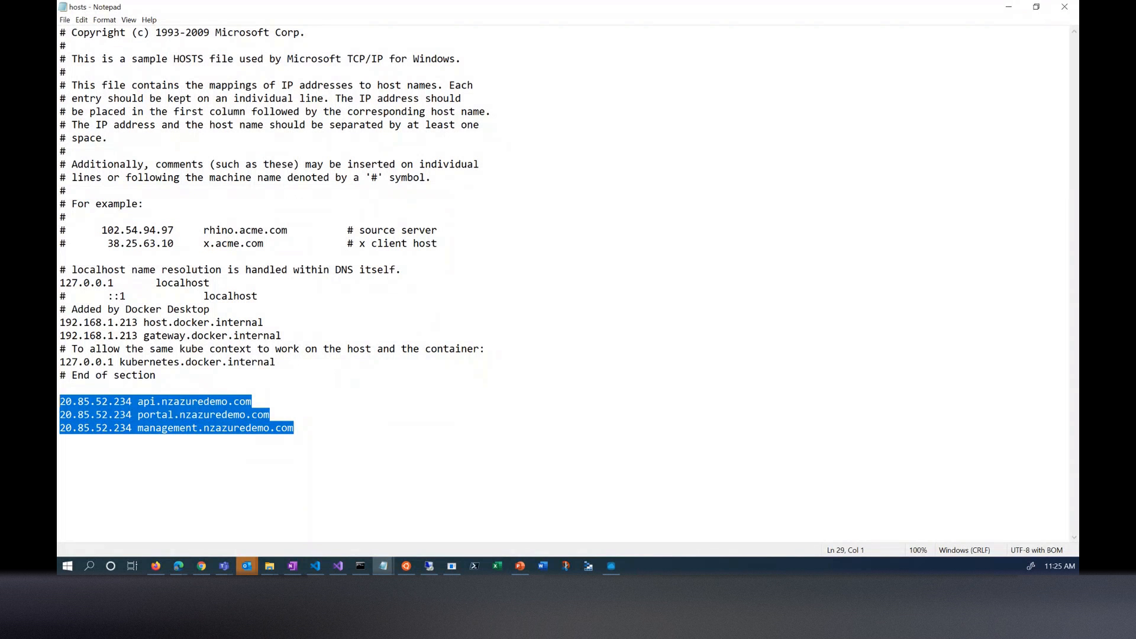
{"action": "left_click", "coordinate": [334, 443]}
{"action": "left_click_drag", "start_coordinate": [343, 436], "coordinate": [59, 401]}
{"action": "left_click", "coordinate": [107, 415]}
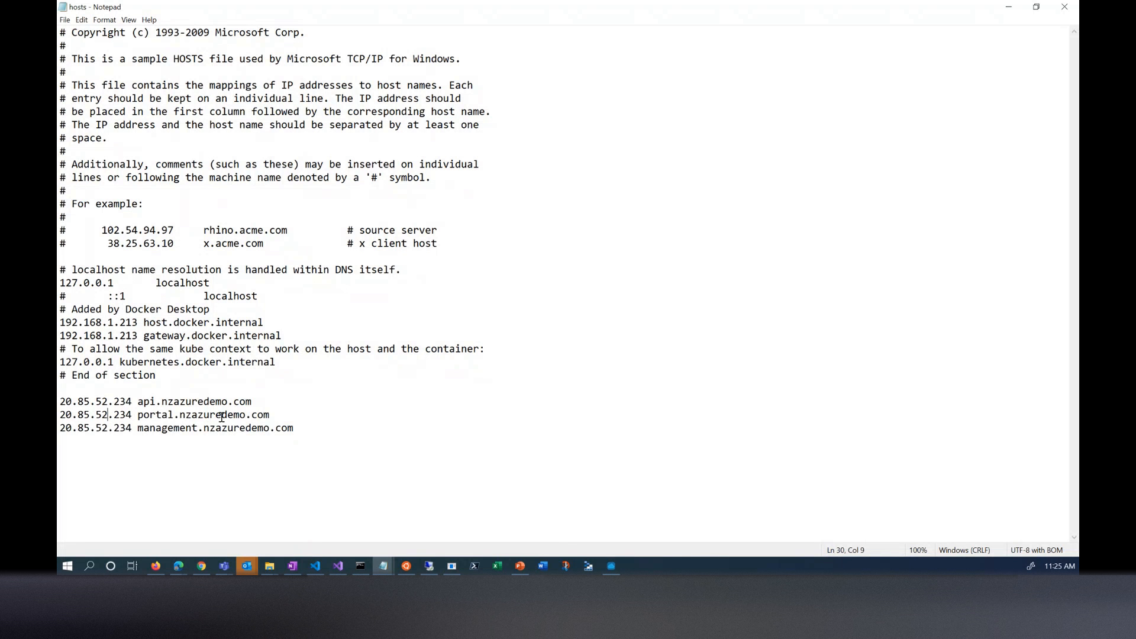
{"action": "left_click_drag", "start_coordinate": [131, 402], "coordinate": [59, 401]}
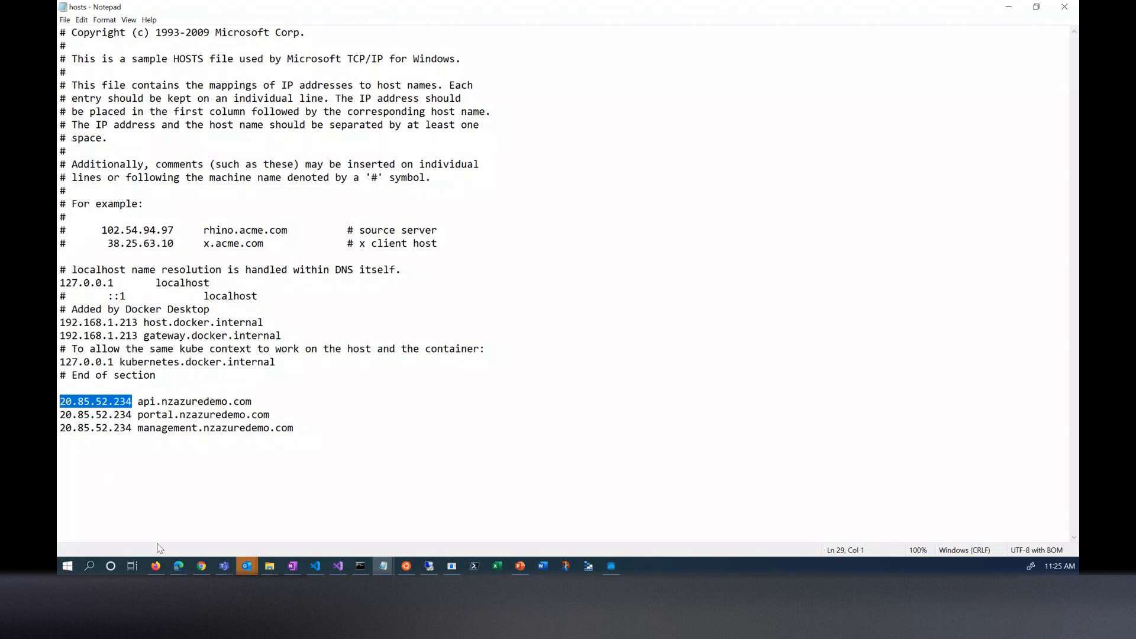
- Switch to the Azure portal in Chrome and inspect TodoAPI in the nzapimpatterndemo service, from its operations to its backend endpoint
{"action": "left_click", "coordinate": [201, 566]}
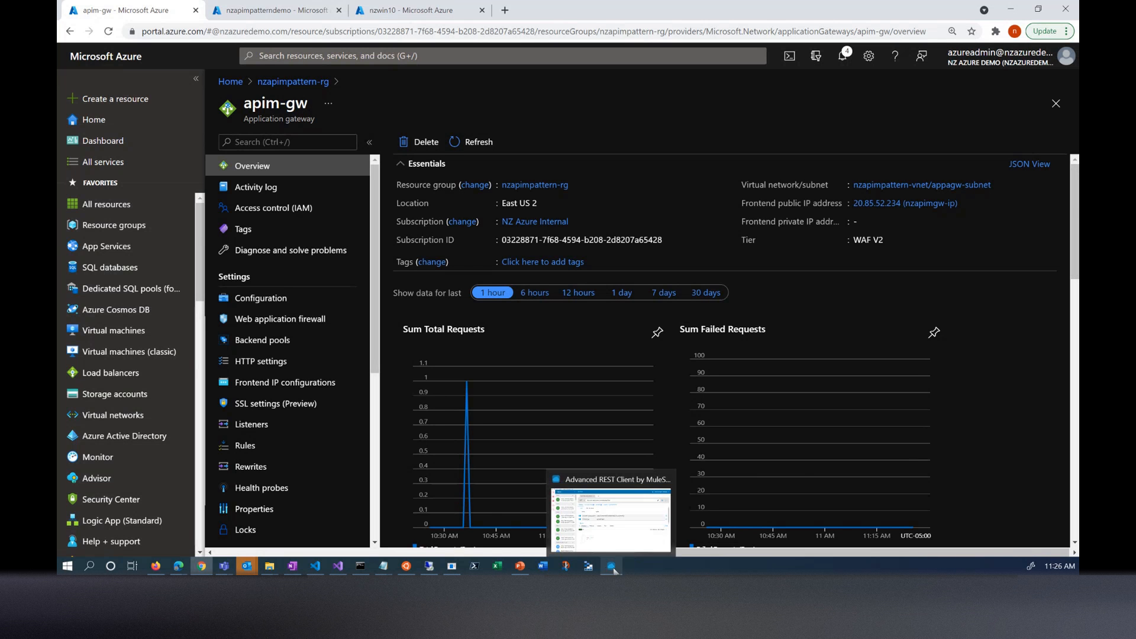
{"action": "left_click", "coordinate": [271, 12]}
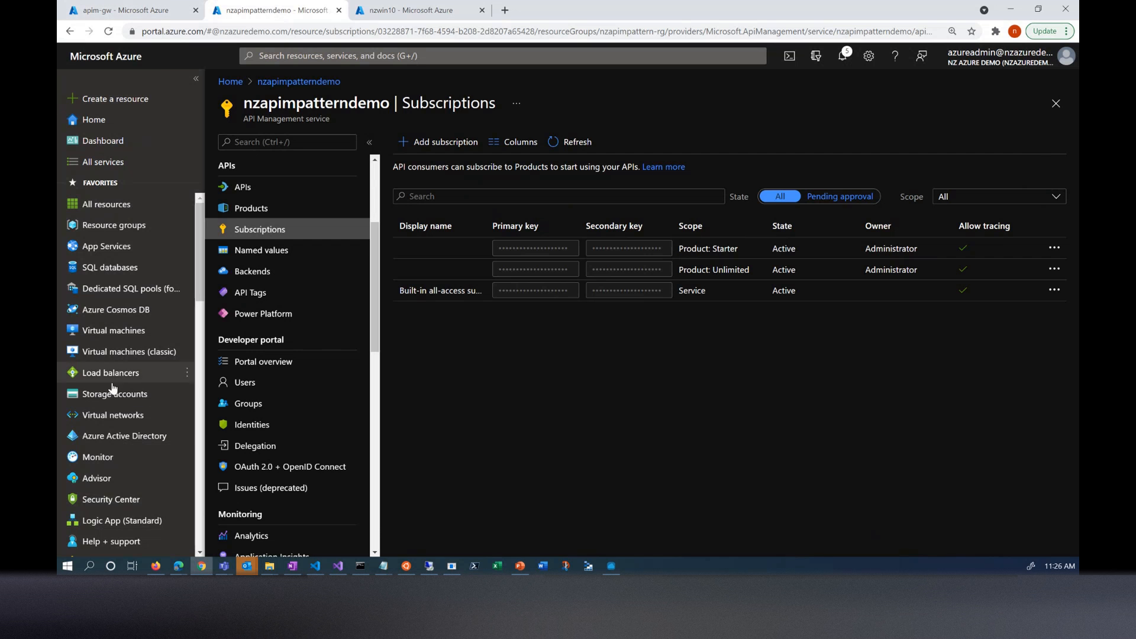
{"action": "scroll", "coordinate": [278, 331], "scroll_direction": "up", "scroll_amount": 2}
{"action": "left_click", "coordinate": [241, 306]}
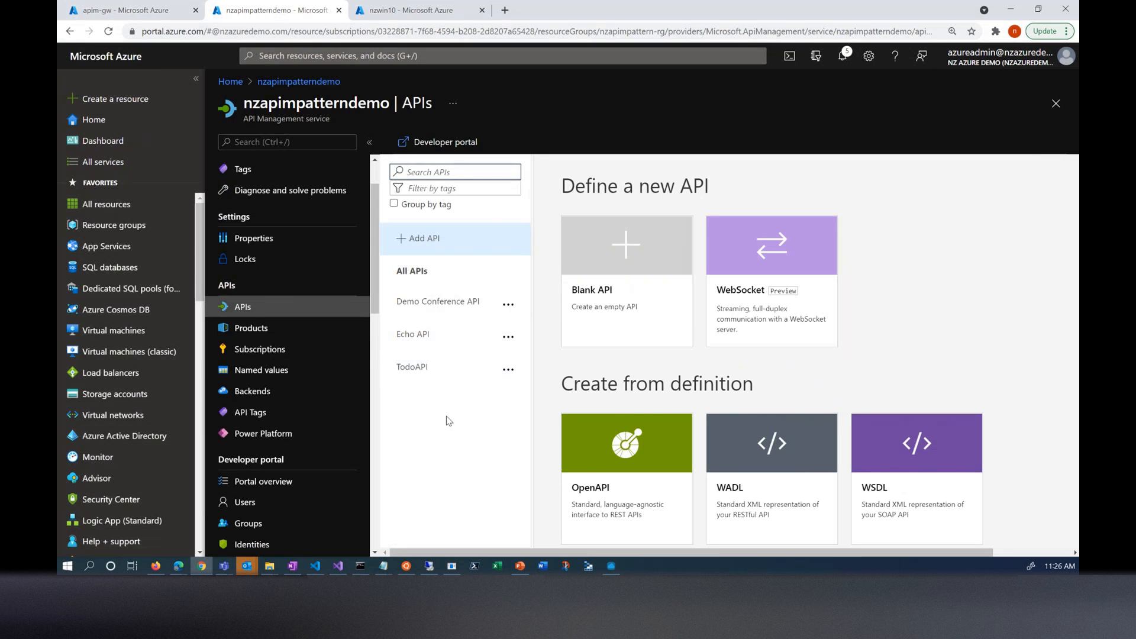
{"action": "left_click", "coordinate": [405, 367]}
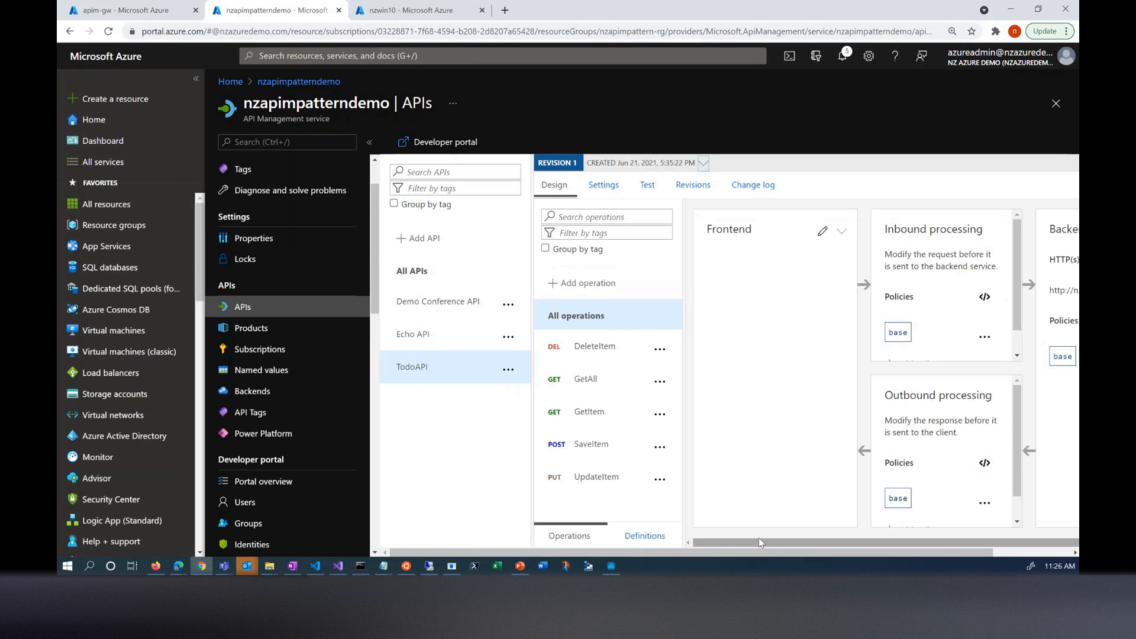
{"action": "left_click_drag", "start_coordinate": [759, 541], "coordinate": [786, 542]}
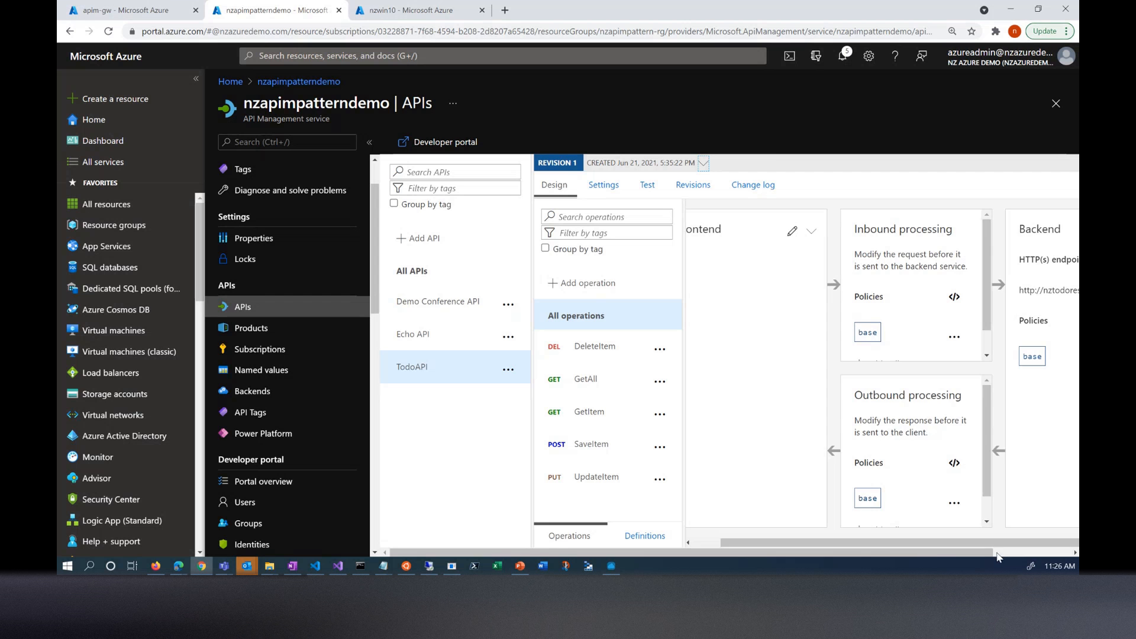
{"action": "left_click_drag", "start_coordinate": [982, 555], "coordinate": [1060, 555]}
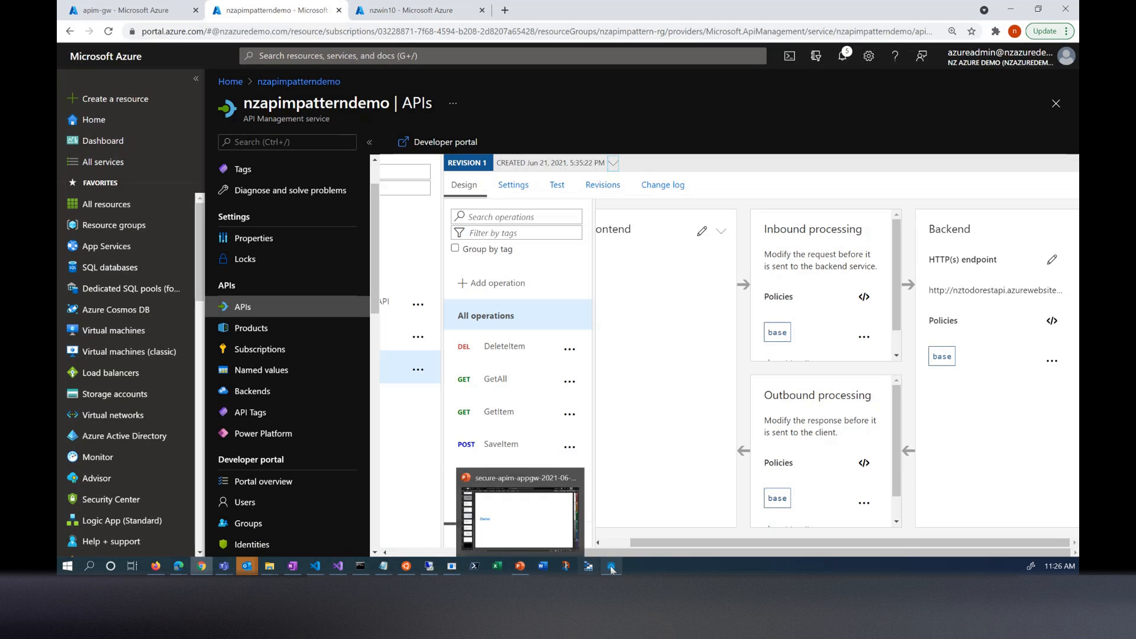
- Switch to Advanced REST Client and highlight the TodoAPI GET request's api.nzazuredemo.com host name and its full URL
{"action": "mouse_move", "coordinate": [615, 568]}
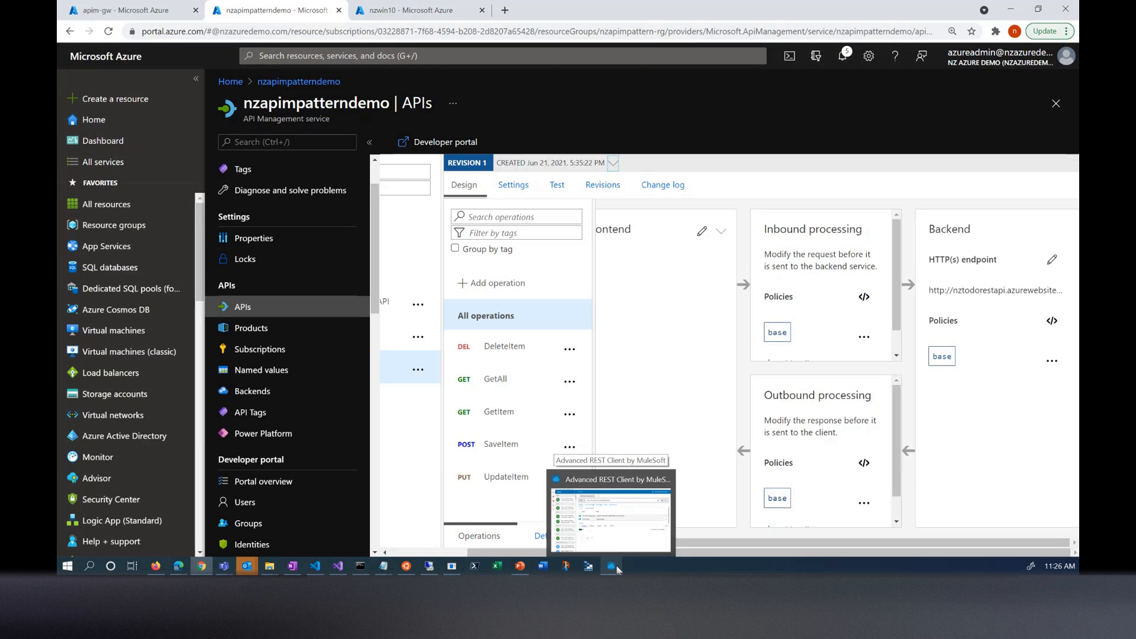
{"action": "left_click", "coordinate": [616, 569]}
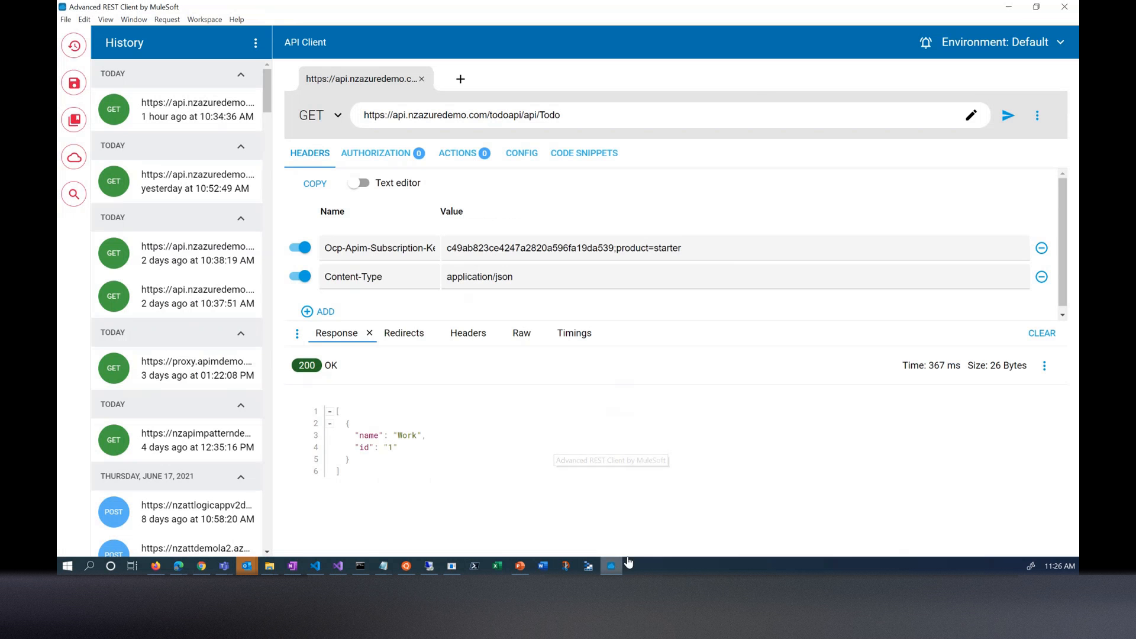
{"action": "left_click", "coordinate": [580, 116]}
{"action": "left_click_drag", "start_coordinate": [590, 108], "coordinate": [341, 110]}
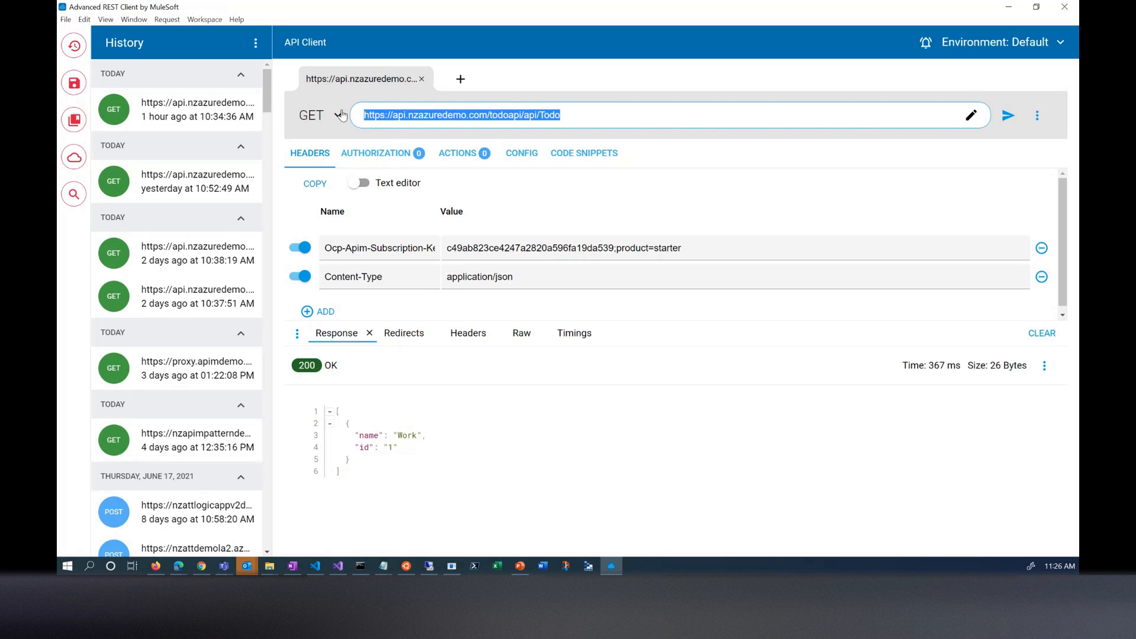
{"action": "left_click", "coordinate": [498, 117]}
{"action": "left_click_drag", "start_coordinate": [488, 115], "coordinate": [390, 120]}
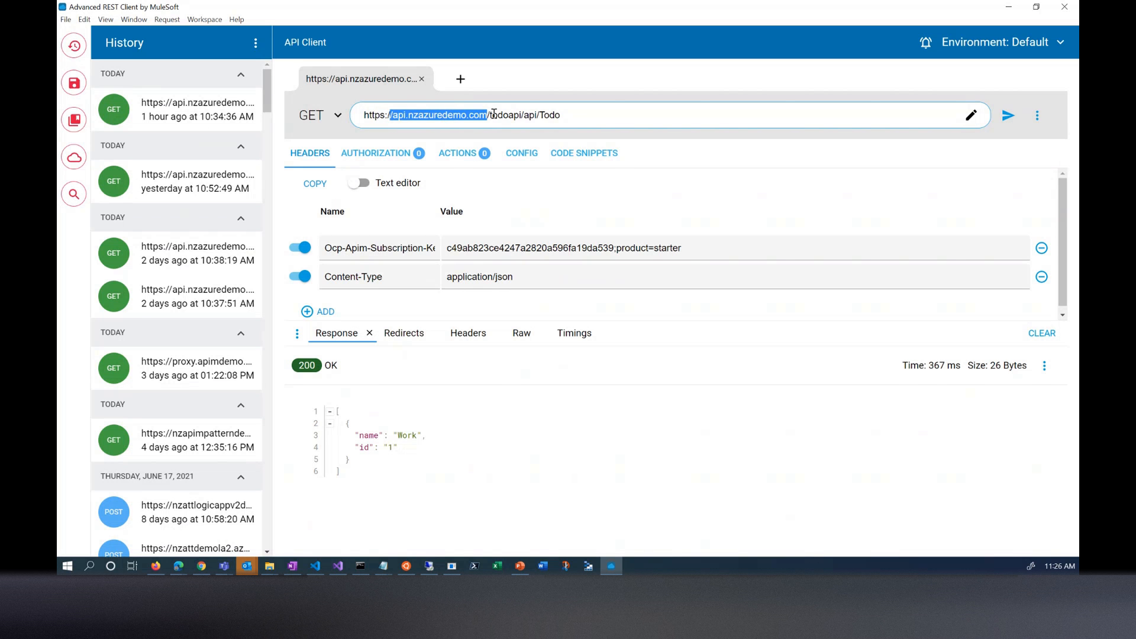
{"action": "left_click_drag", "start_coordinate": [575, 111], "coordinate": [363, 115]}
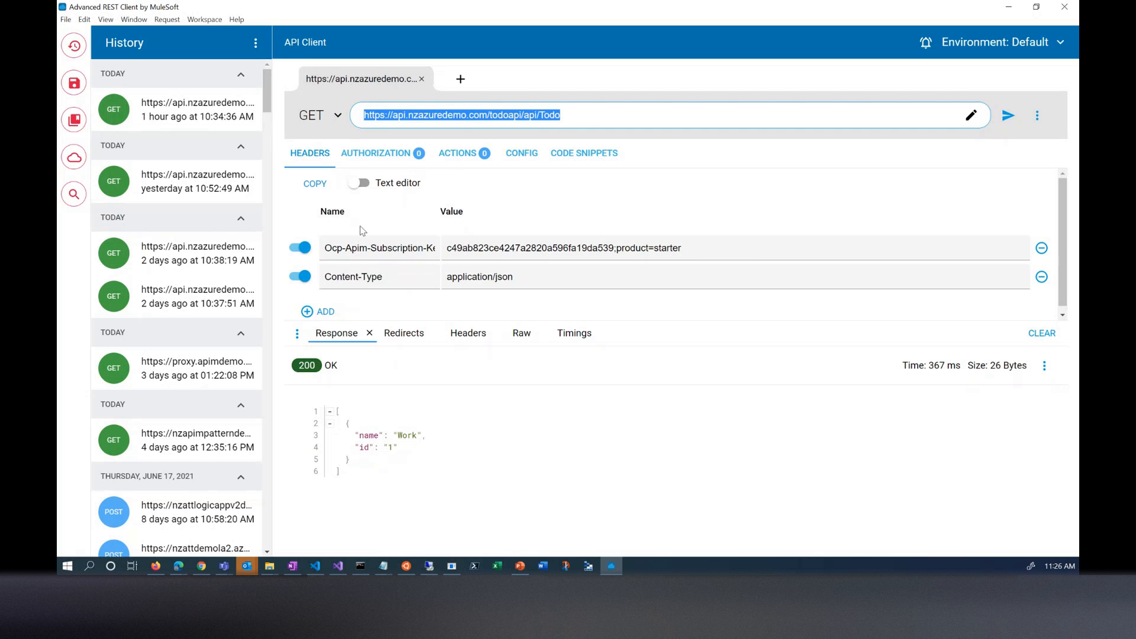
- Send the TodoAPI GET request and highlight the whole JSON response body
{"action": "left_click", "coordinate": [1004, 119]}
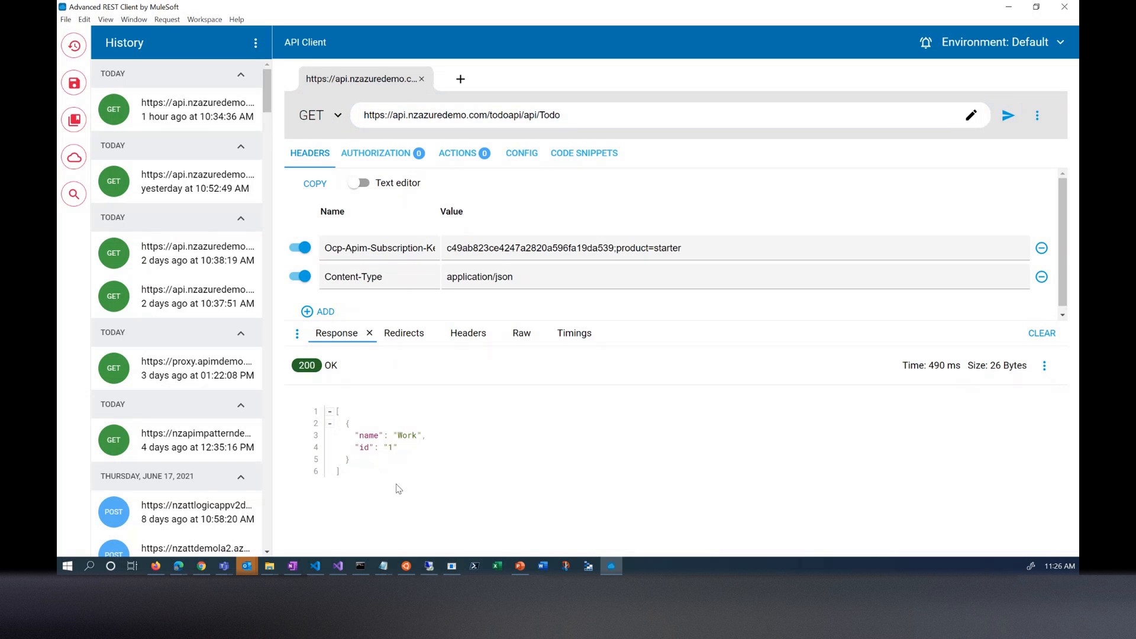
{"action": "left_click_drag", "start_coordinate": [378, 486], "coordinate": [310, 405]}
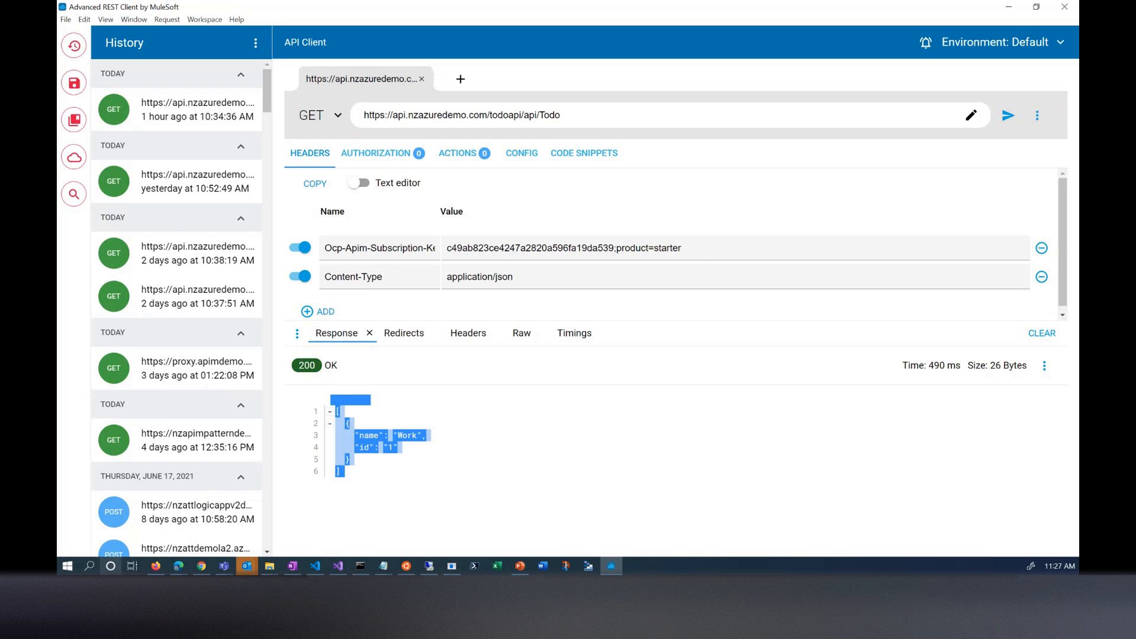
- Switch to the Microsoft Edge InPrivate window showing the Azure updates page
{"action": "mouse_move", "coordinate": [178, 567]}
{"action": "left_click", "coordinate": [234, 513]}
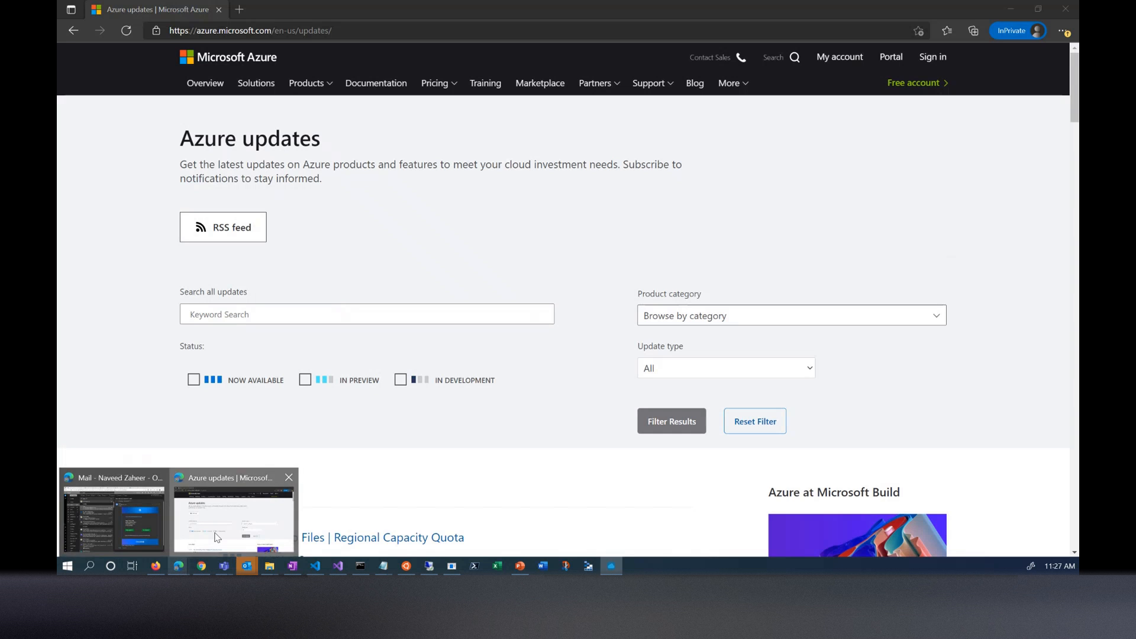
{"action": "left_click", "coordinate": [318, 35]}
{"action": "type", "text": "htt"}
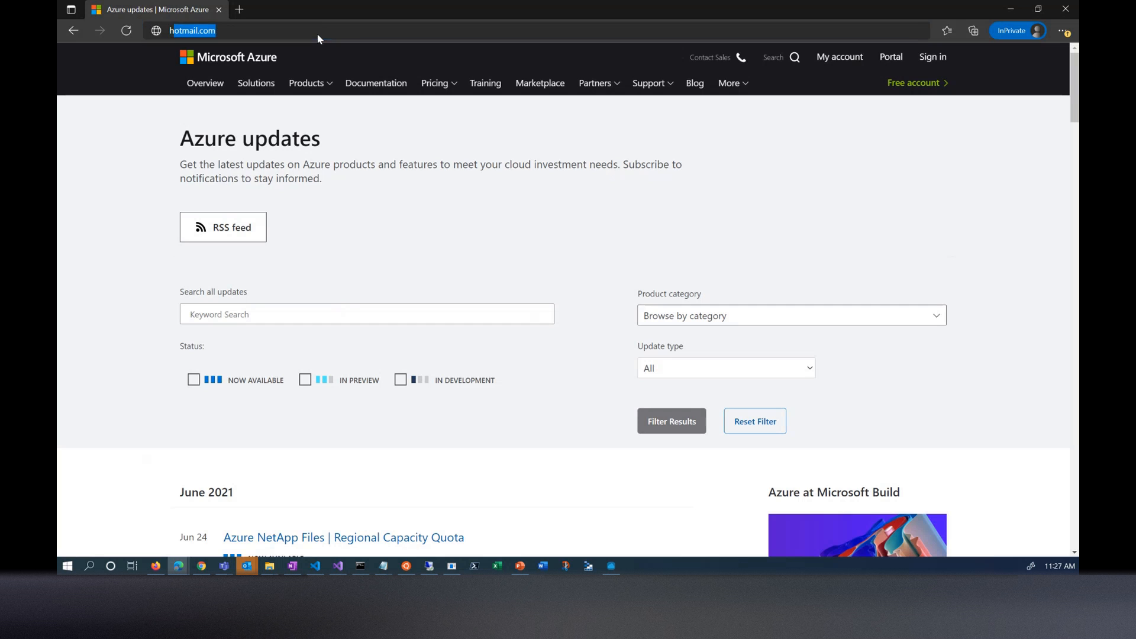
{"action": "type", "text": "ps"}
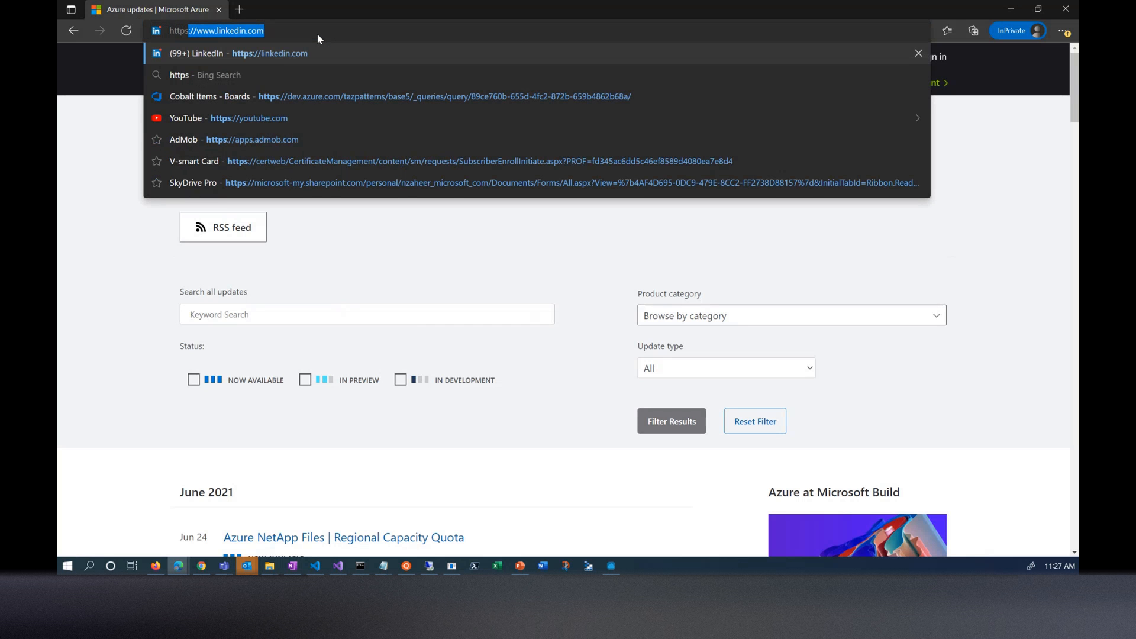
{"action": "type", "text": "://"}
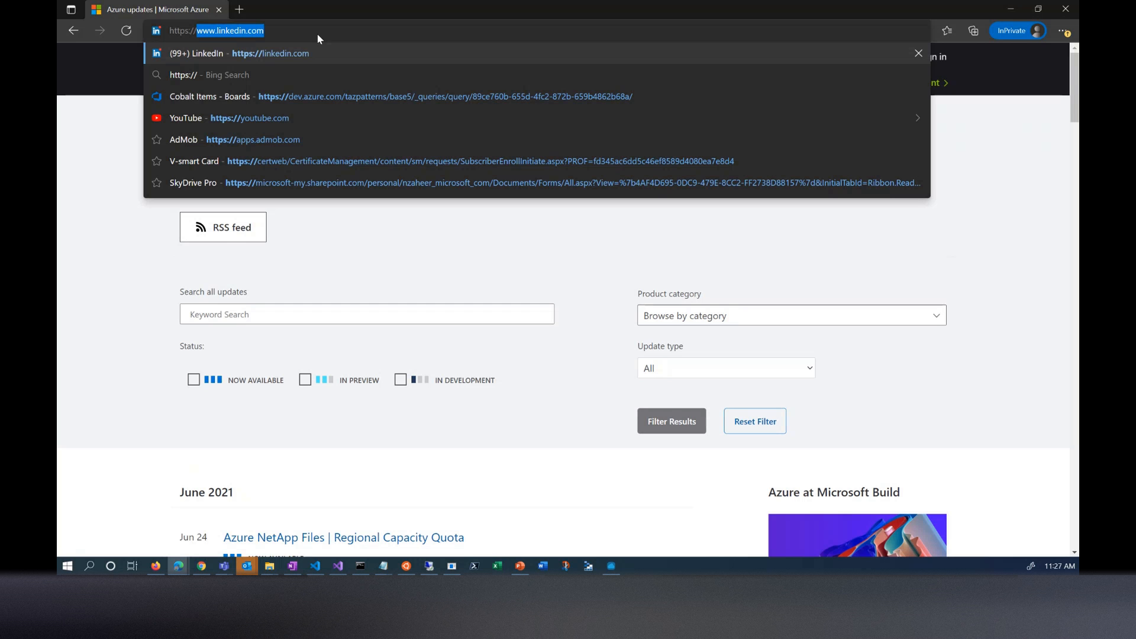
{"action": "type", "text": "po"}
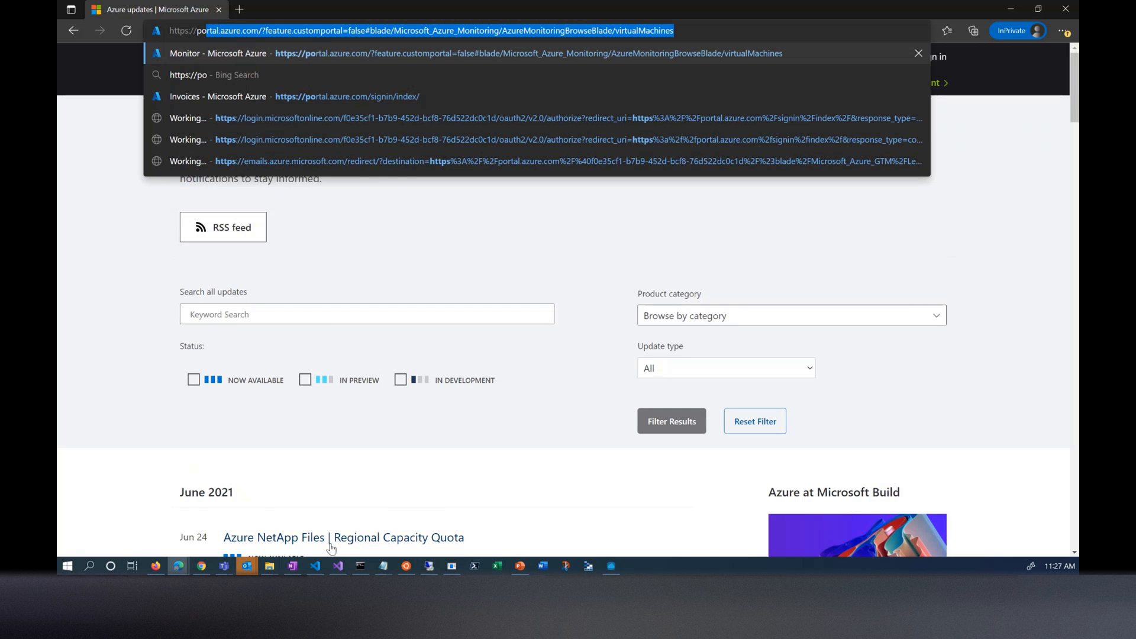
{"action": "left_click", "coordinate": [388, 565]}
{"action": "left_click", "coordinate": [420, 520]}
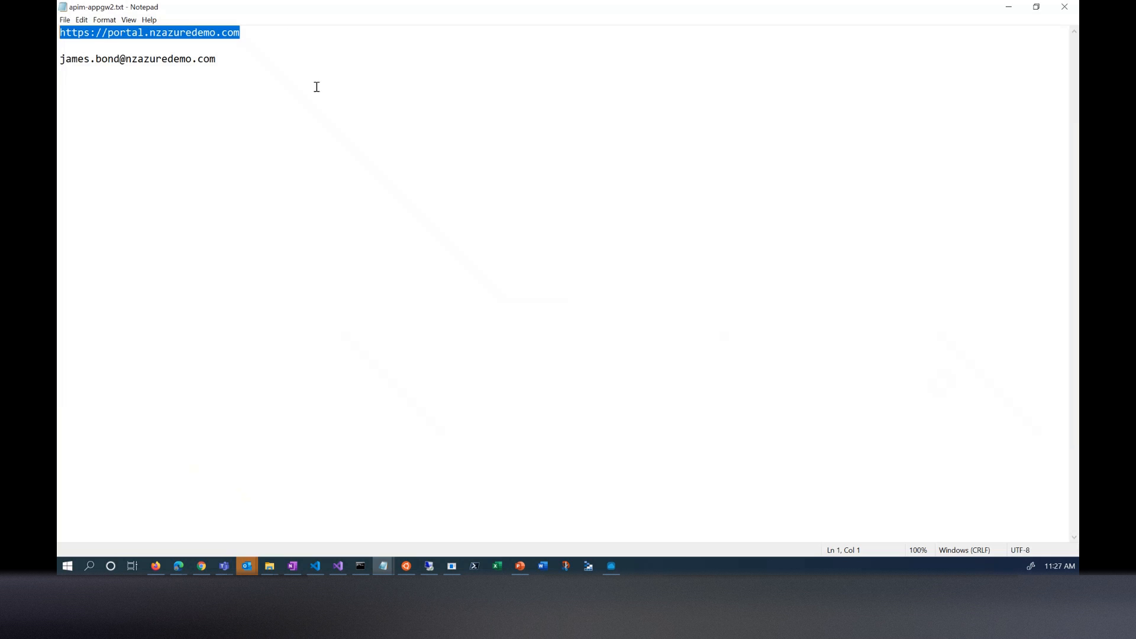
{"action": "left_click", "coordinate": [1009, 7]}
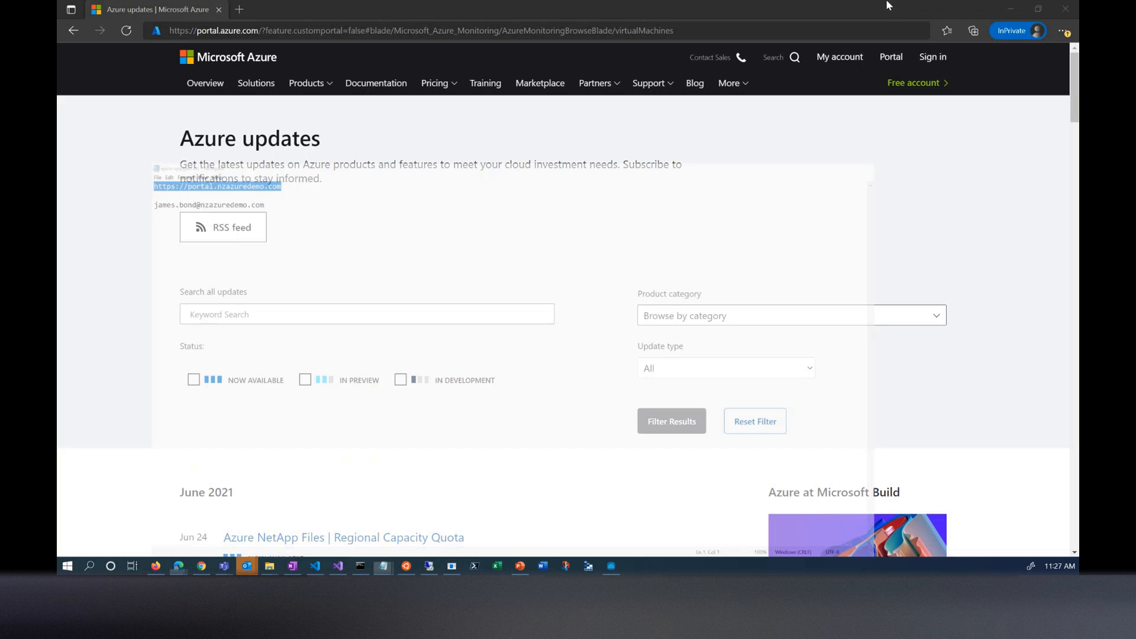
{"action": "left_click_drag", "start_coordinate": [686, 27], "coordinate": [77, 28]}
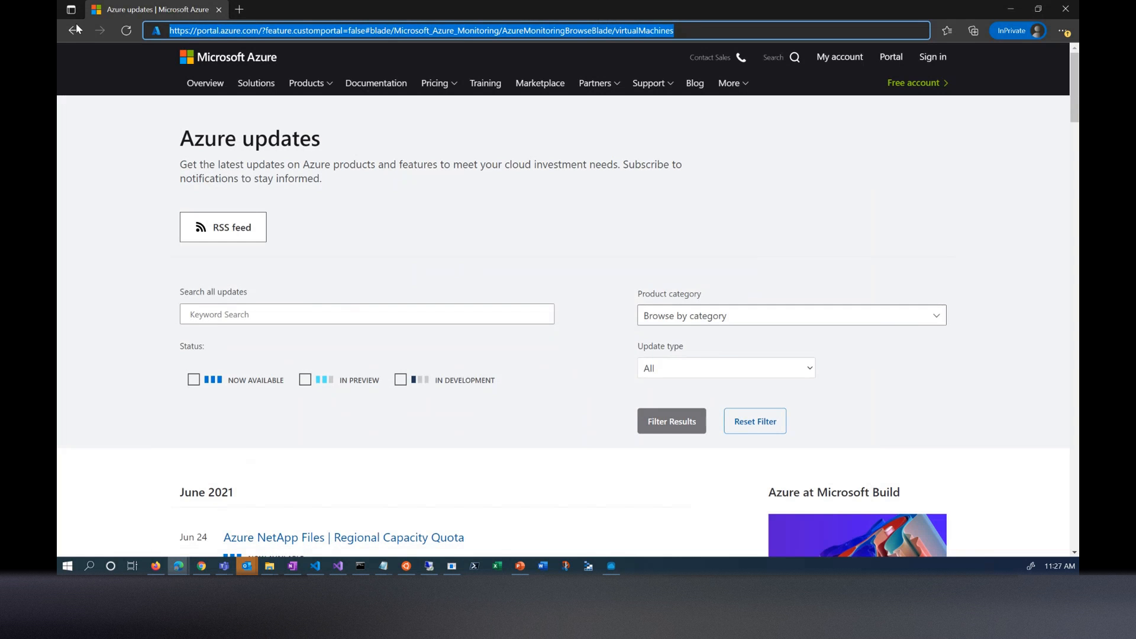
{"action": "type", "text": "https://portal.nzazuredemo.com"}
{"action": "key", "text": "Return"}
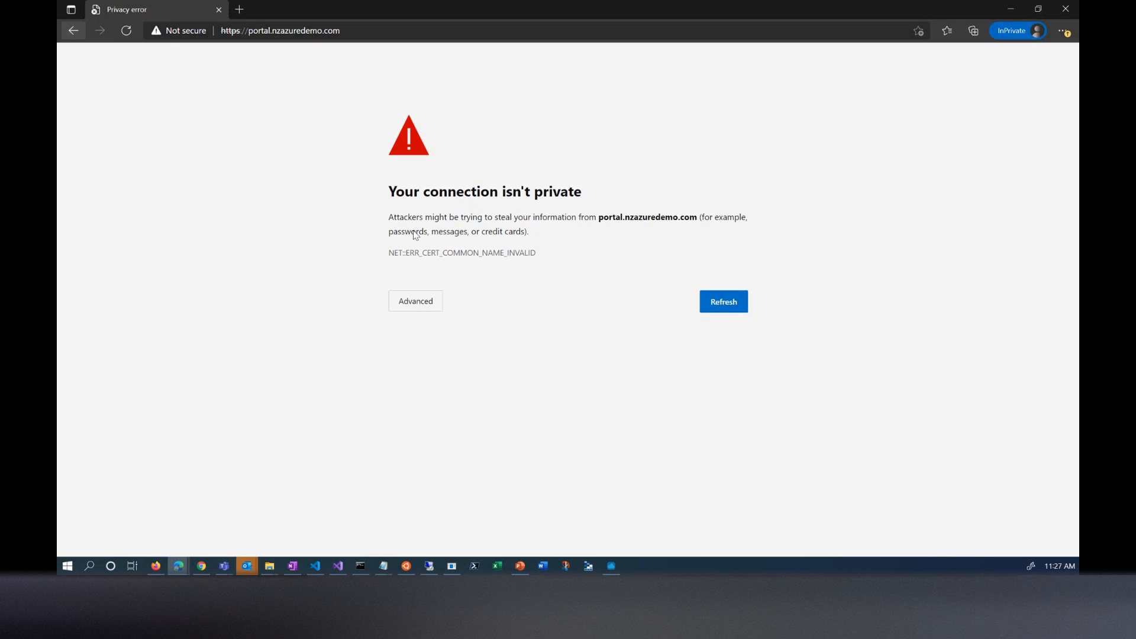
- Examine the advanced details of the privacy error for portal.nzazuredemo.com, reload the page and expand the details again
{"action": "left_click", "coordinate": [414, 304]}
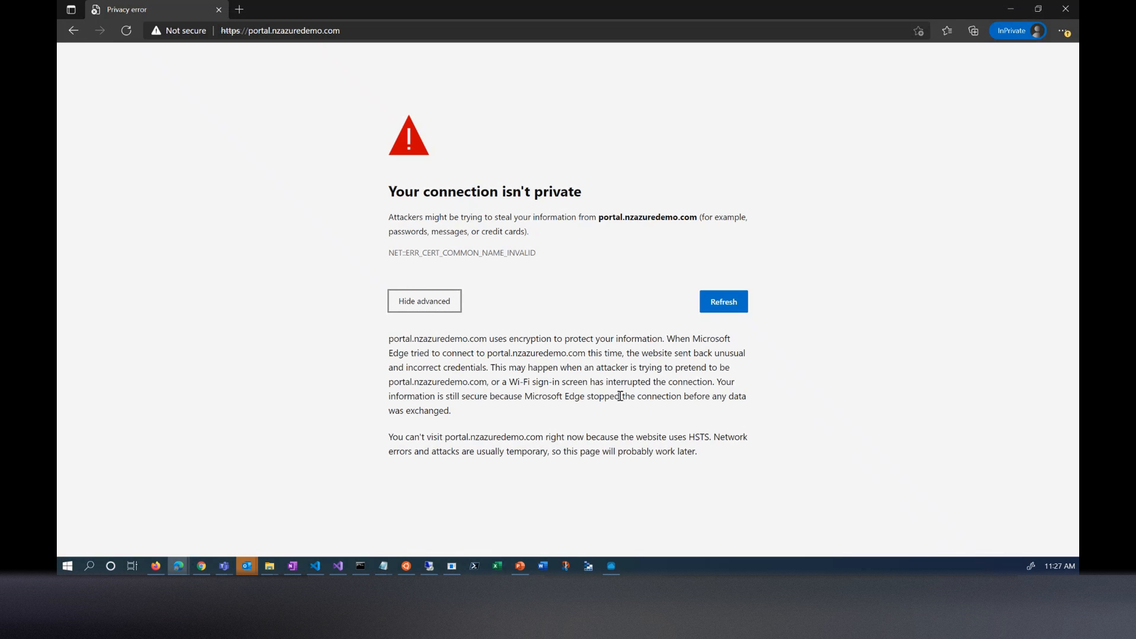
{"action": "left_click", "coordinate": [422, 306]}
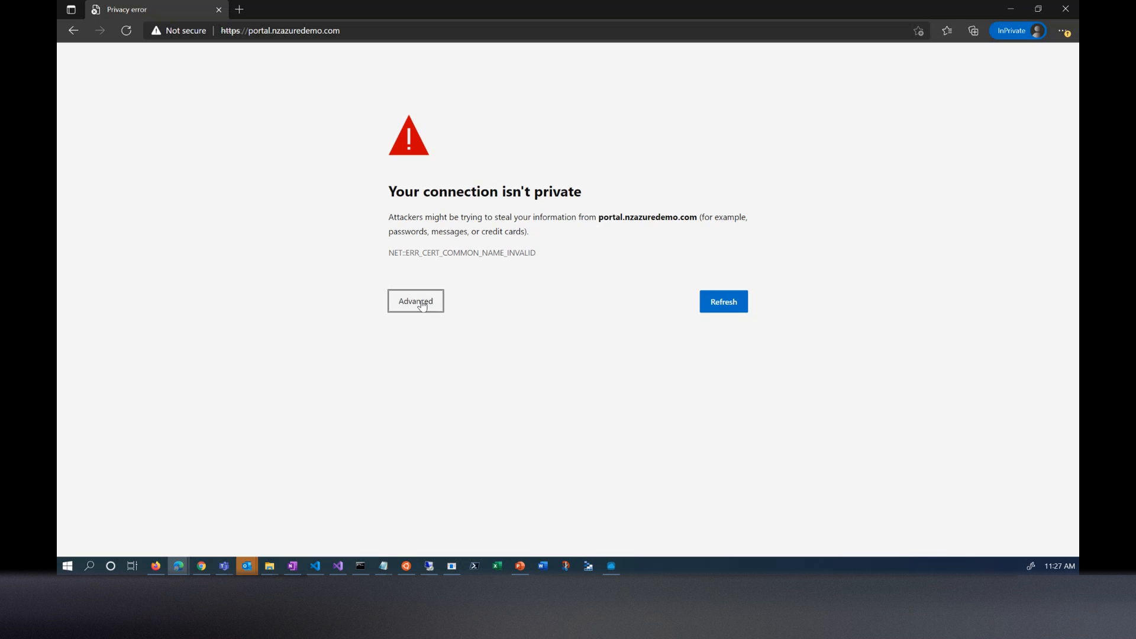
{"action": "left_click", "coordinate": [436, 309]}
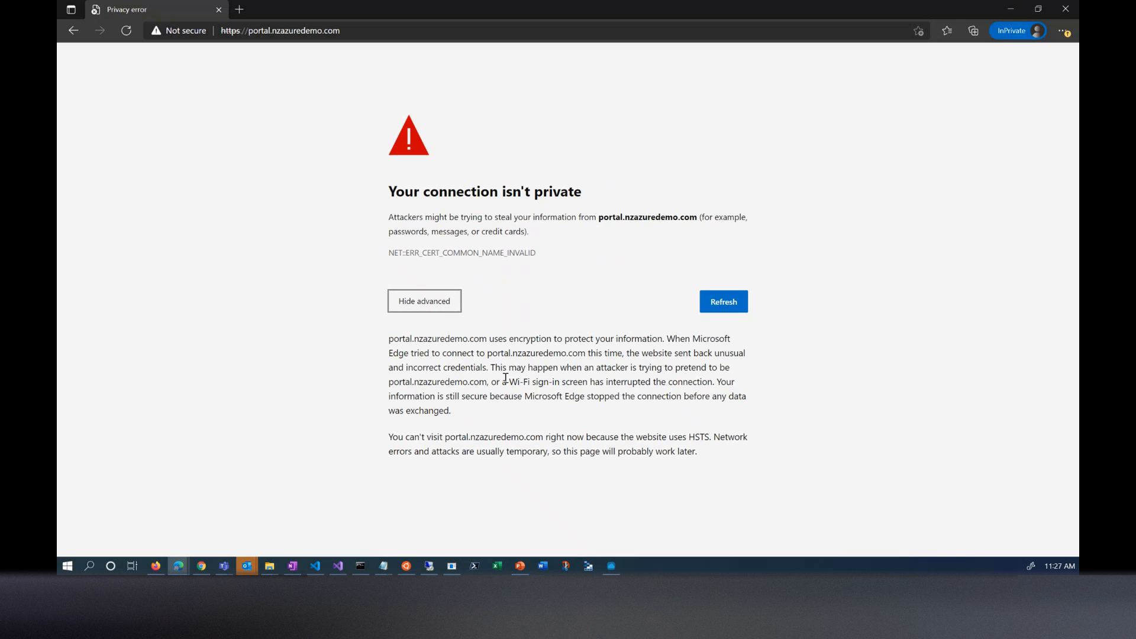
{"action": "left_click", "coordinate": [127, 34]}
{"action": "left_click", "coordinate": [126, 34]}
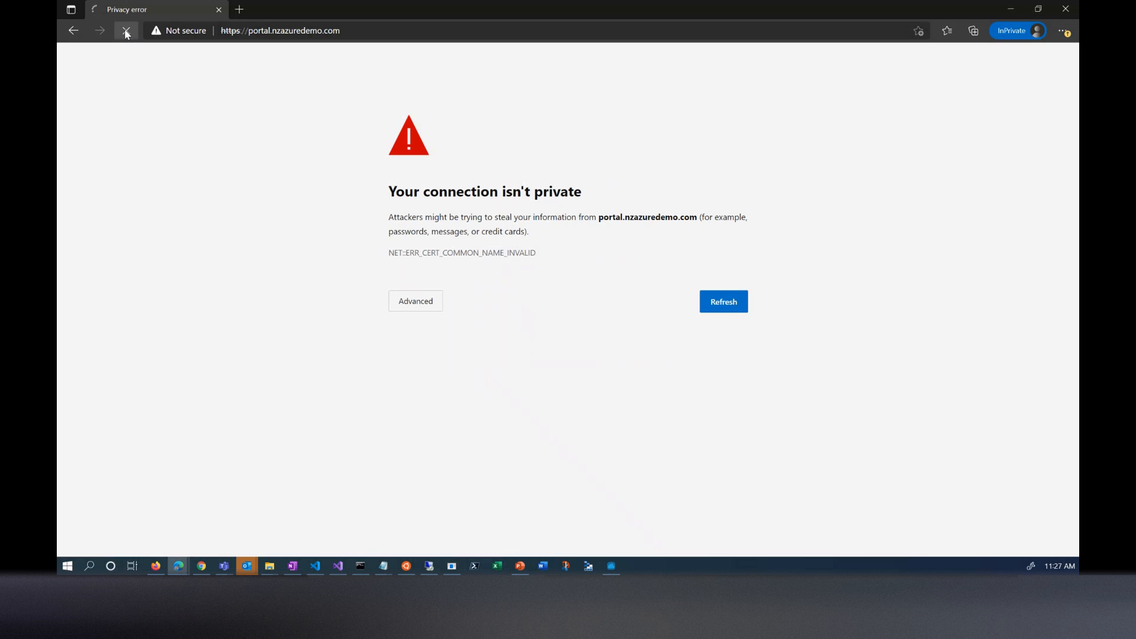
{"action": "left_click", "coordinate": [421, 303]}
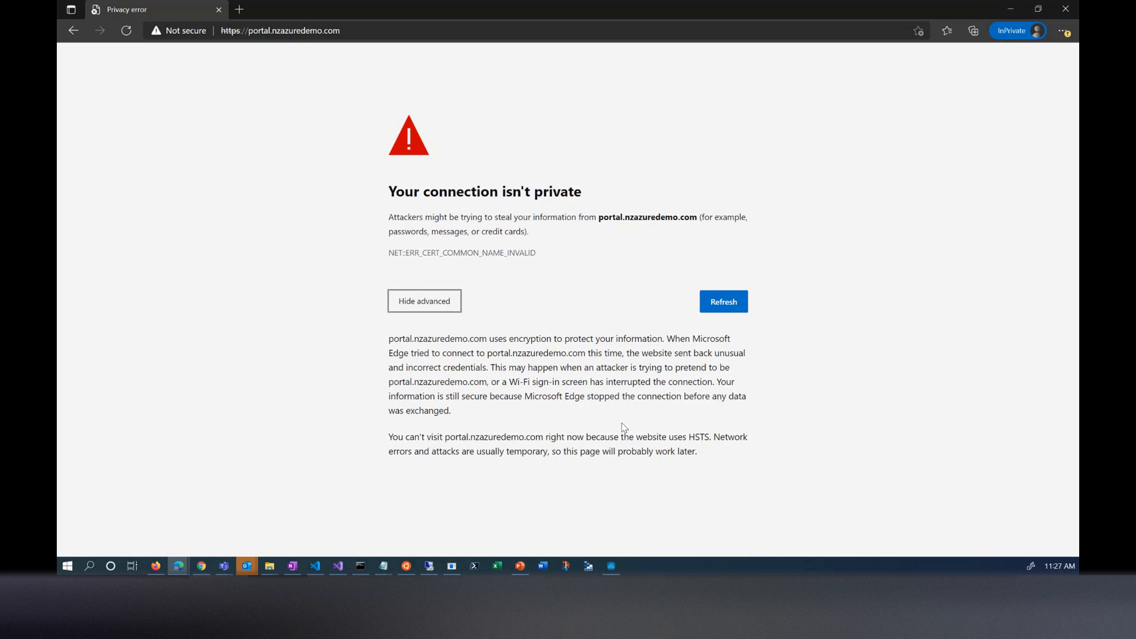
{"action": "left_click", "coordinate": [399, 29]}
{"action": "key", "text": "ctrl+c"}
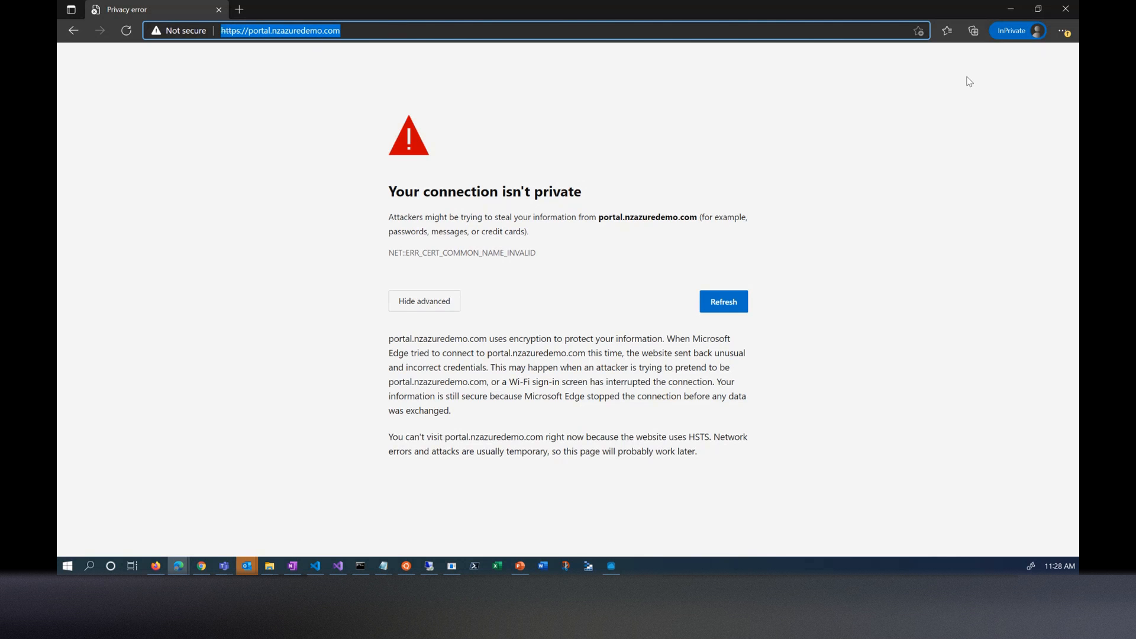
{"action": "left_click", "coordinate": [1058, 7]}
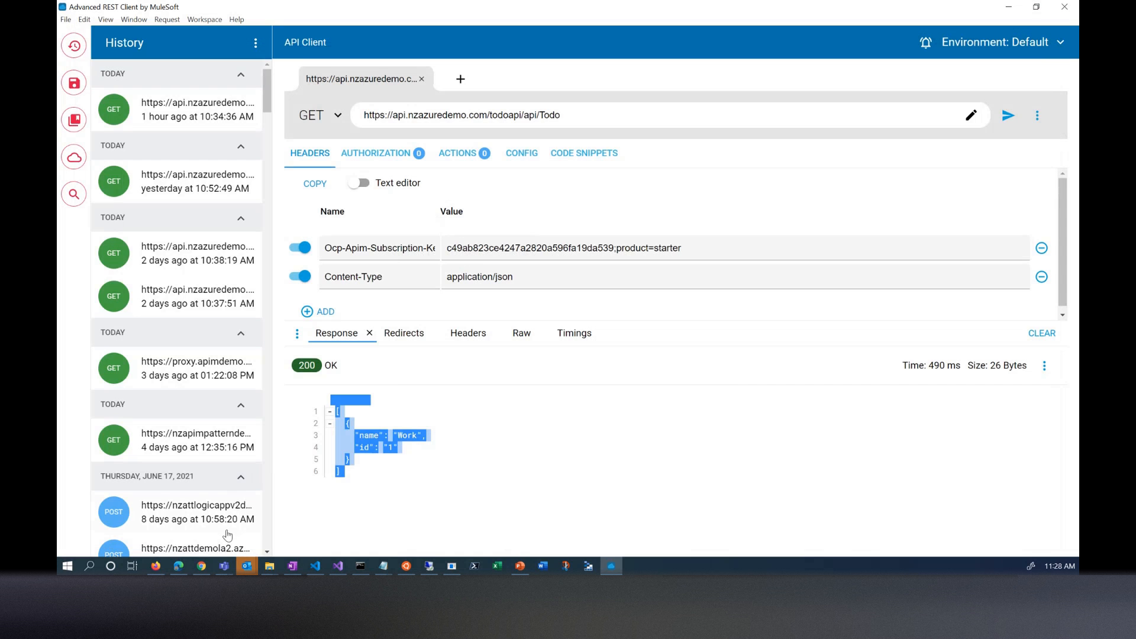
{"action": "right_click", "coordinate": [158, 568]}
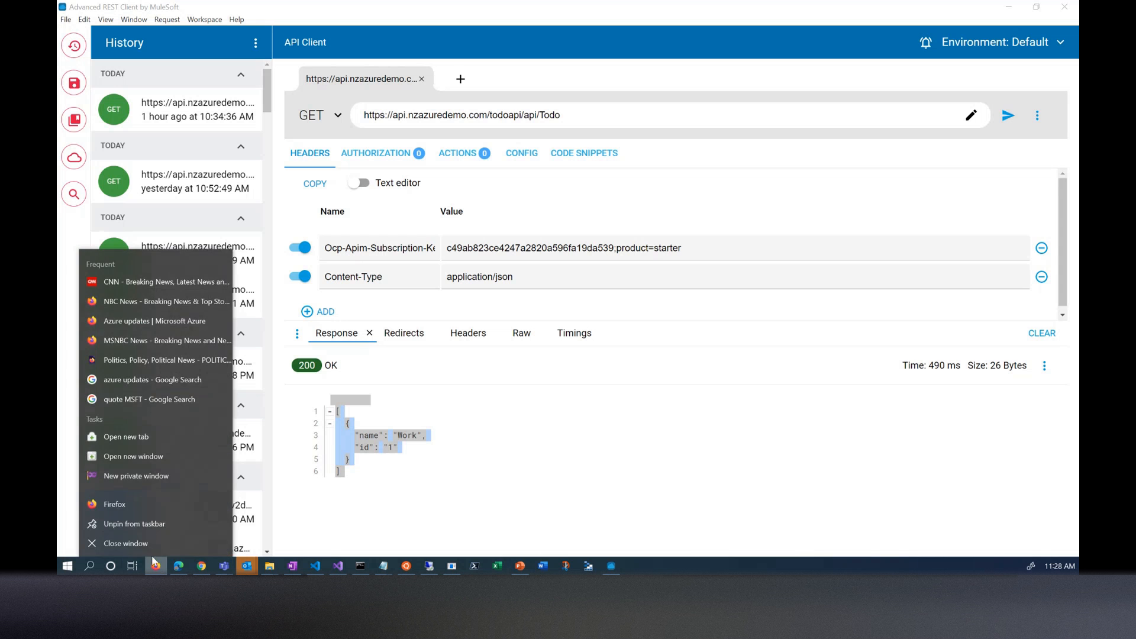
{"action": "left_click", "coordinate": [126, 458]}
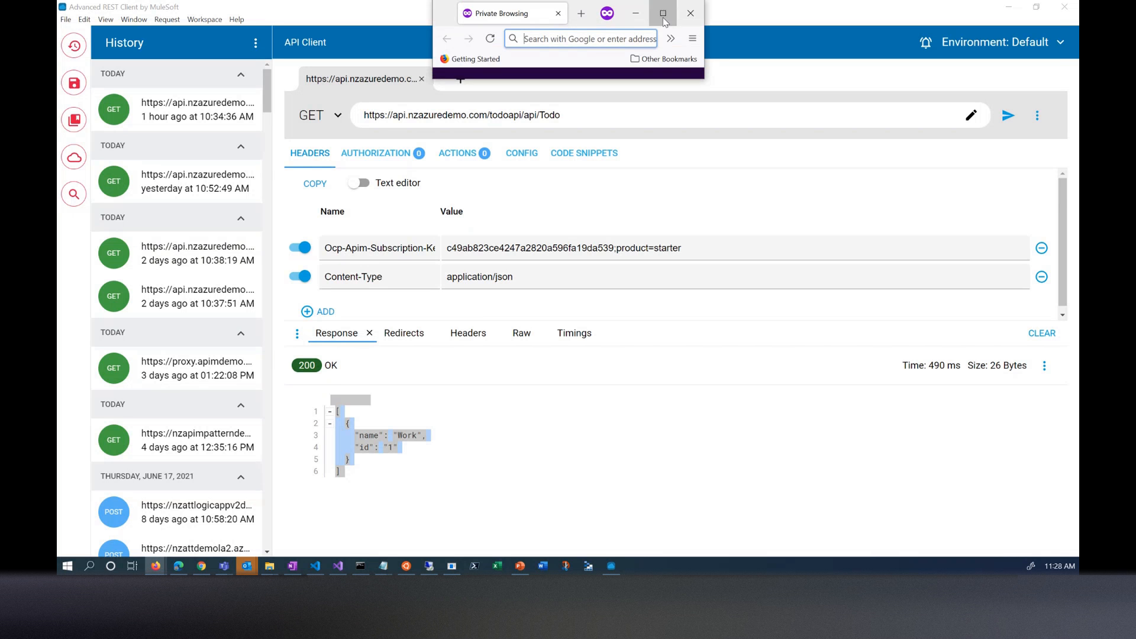
{"action": "left_click", "coordinate": [663, 5]}
{"action": "left_click", "coordinate": [345, 39]}
{"action": "key", "text": "ctrl+v"}
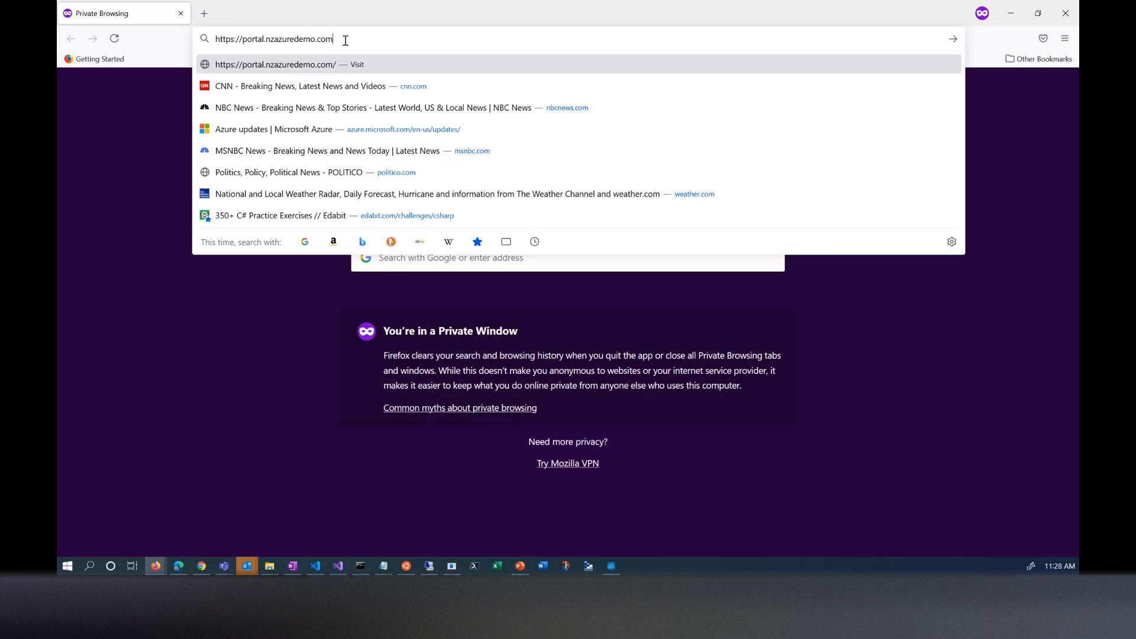
{"action": "key", "text": "Return"}
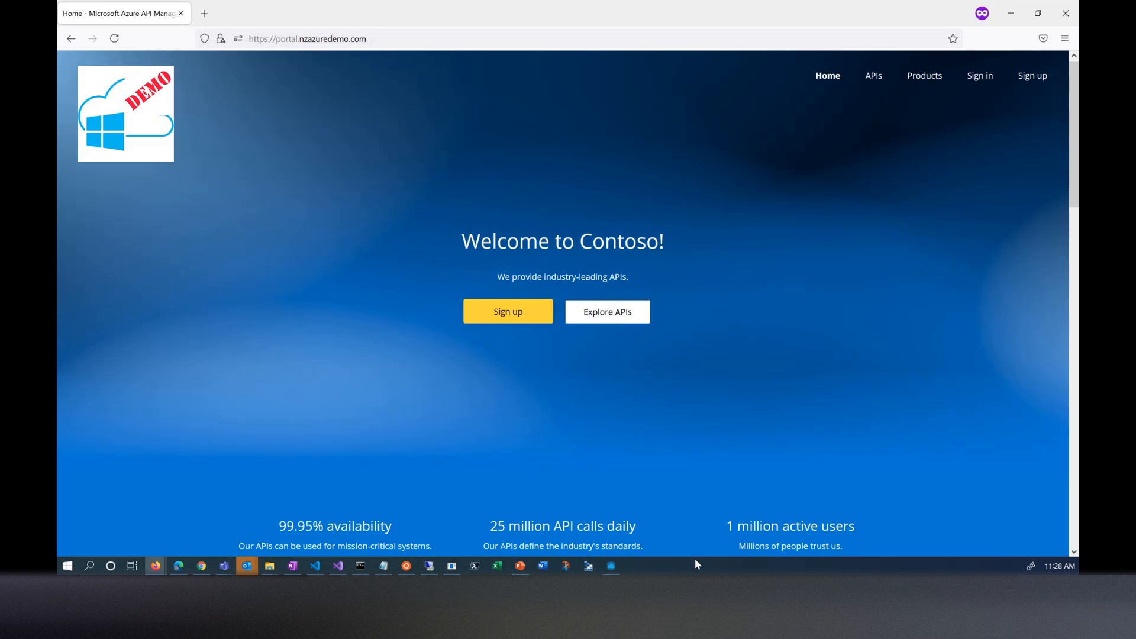
- Switch to the Azure portal in Chrome and inspect the apim-proxy-pls private link service in nzapimpattern-rg and its nzapimproxy-lb load balancer
{"action": "left_click", "coordinate": [202, 568]}
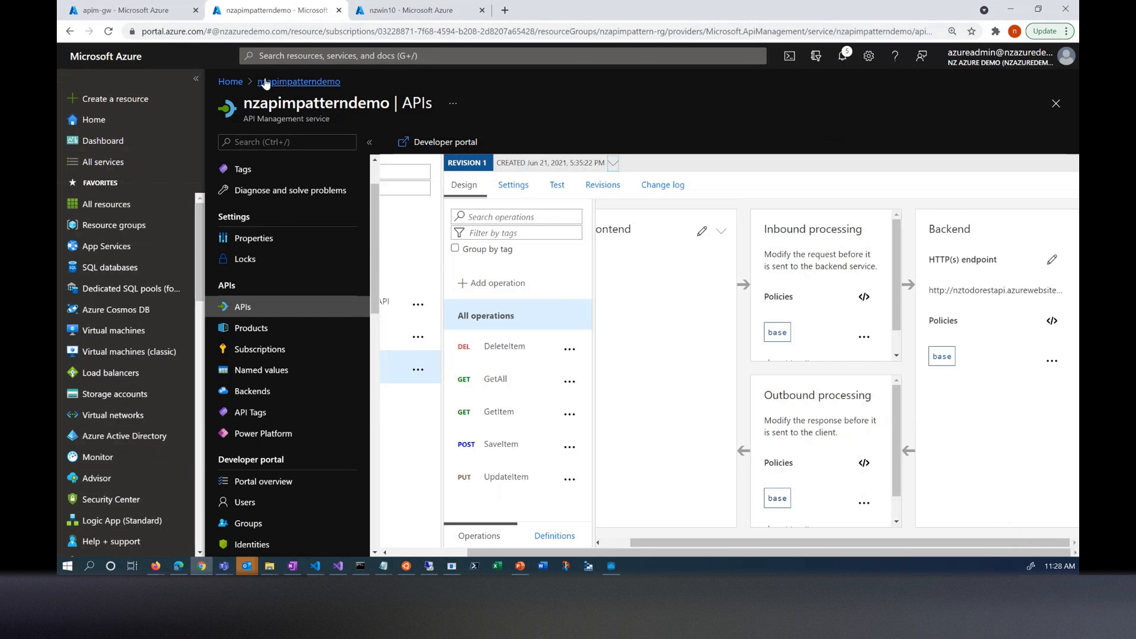
{"action": "left_click", "coordinate": [143, 12]}
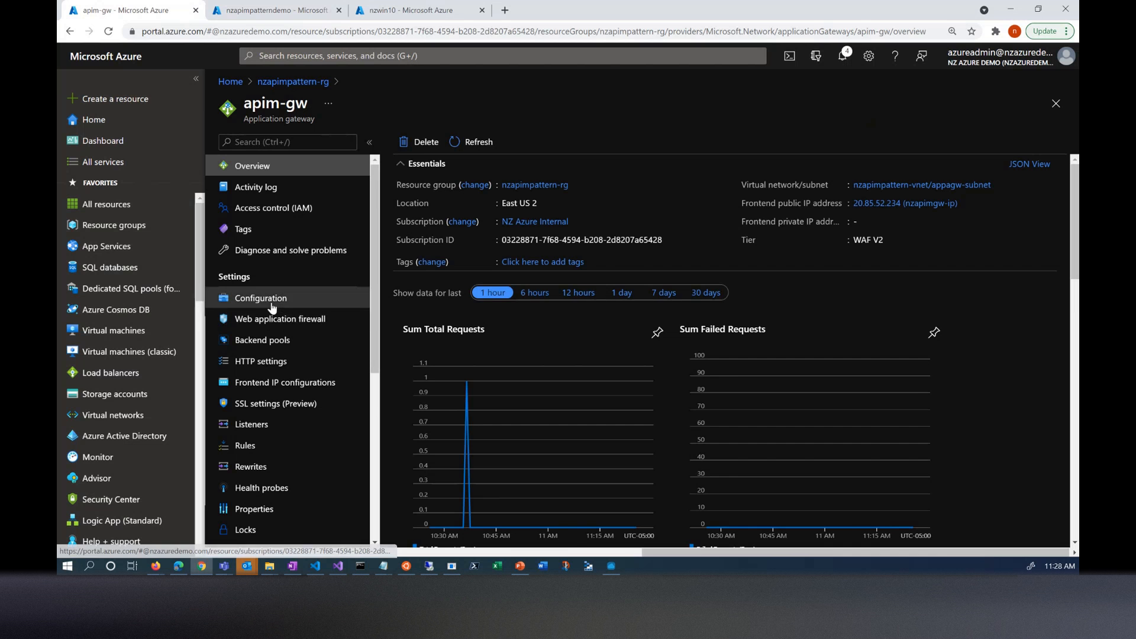
{"action": "left_click", "coordinate": [301, 83]}
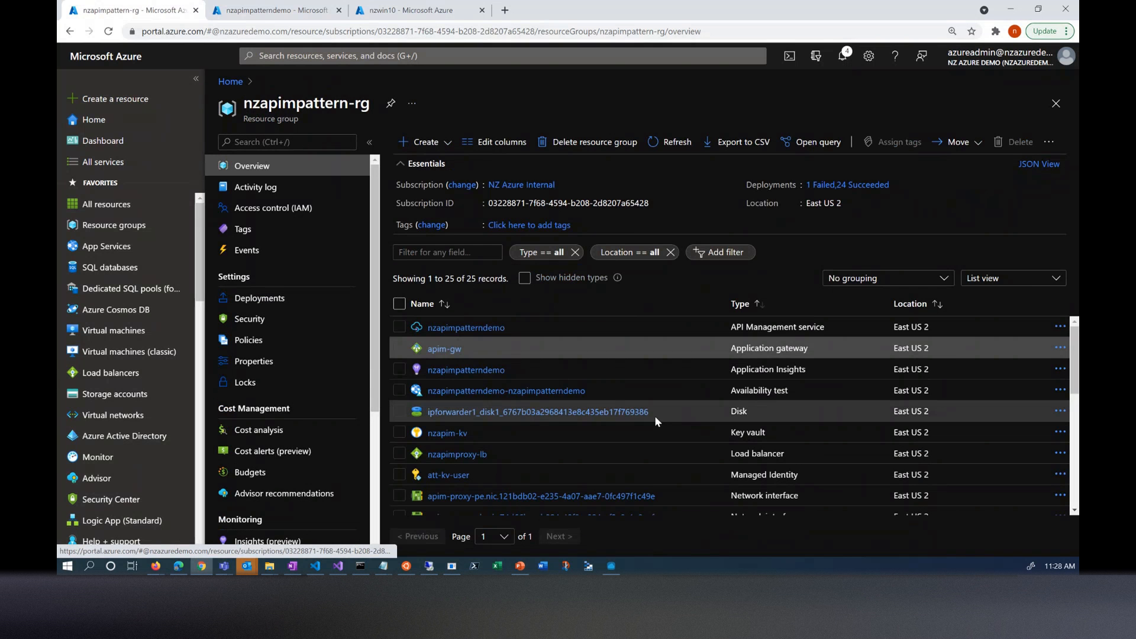
{"action": "scroll", "coordinate": [651, 423], "scroll_direction": "down", "scroll_amount": 5}
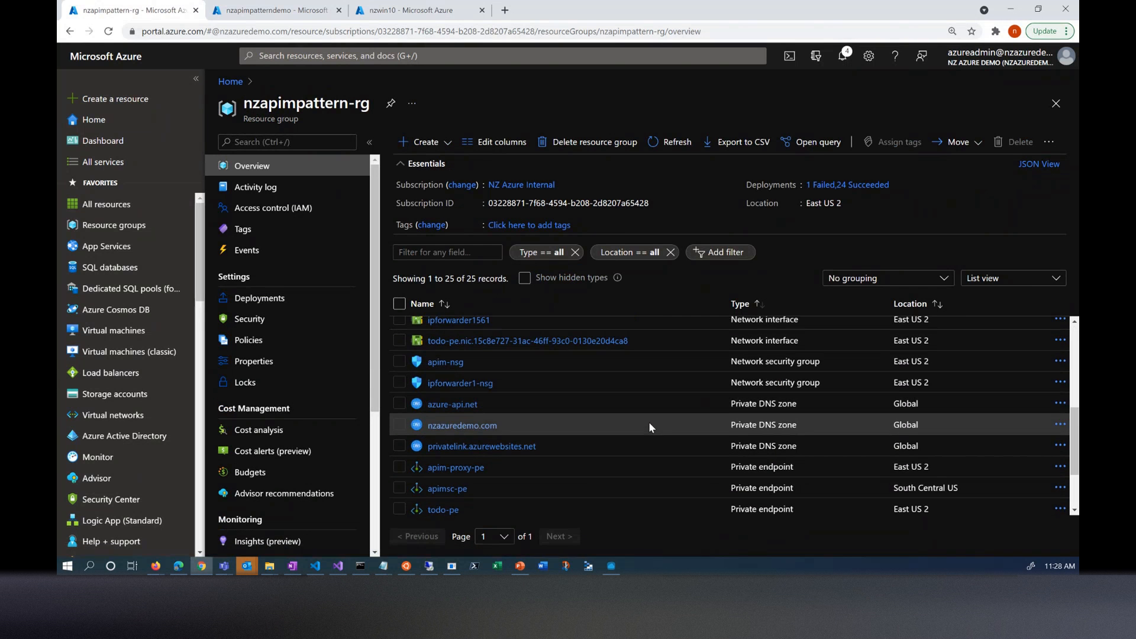
{"action": "scroll", "coordinate": [651, 426], "scroll_direction": "down", "scroll_amount": 2}
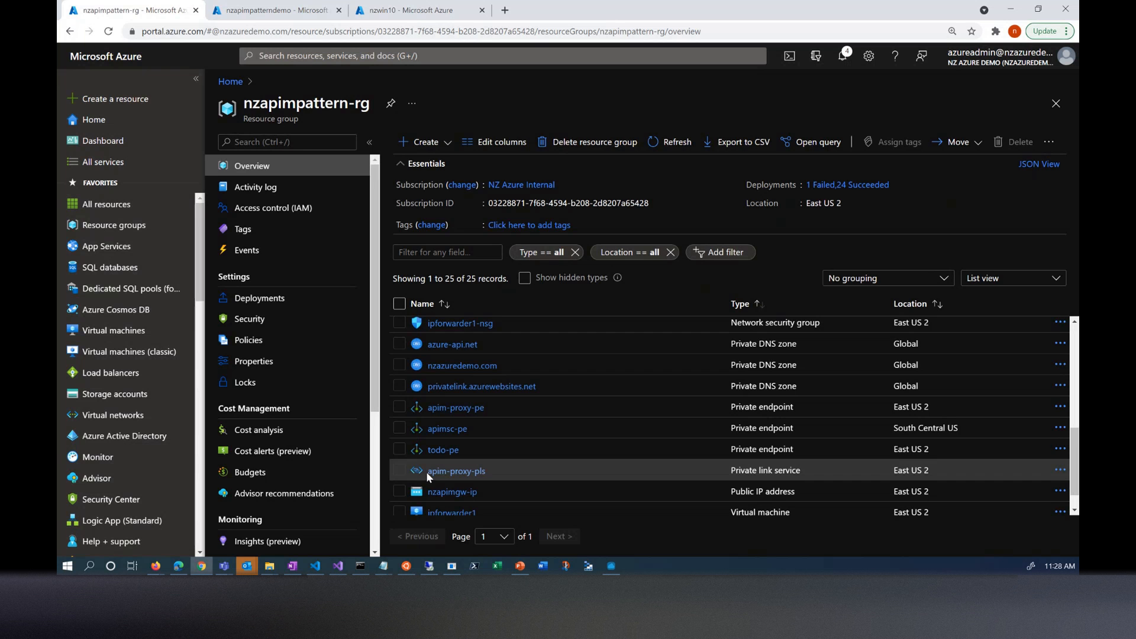
{"action": "left_click", "coordinate": [428, 473]}
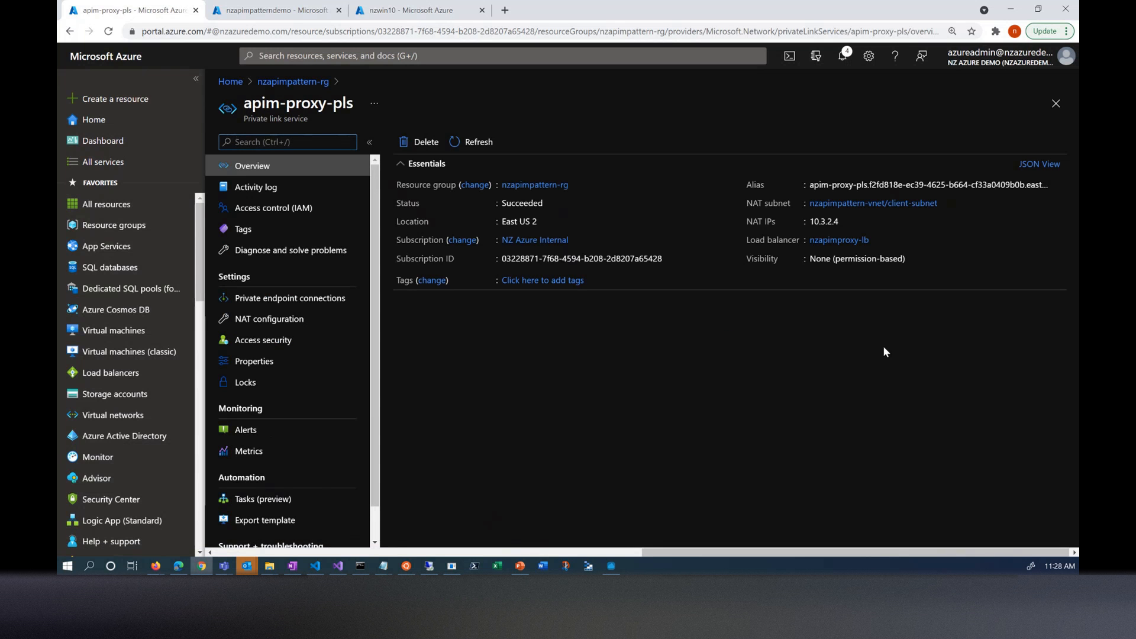
{"action": "left_click", "coordinate": [844, 242]}
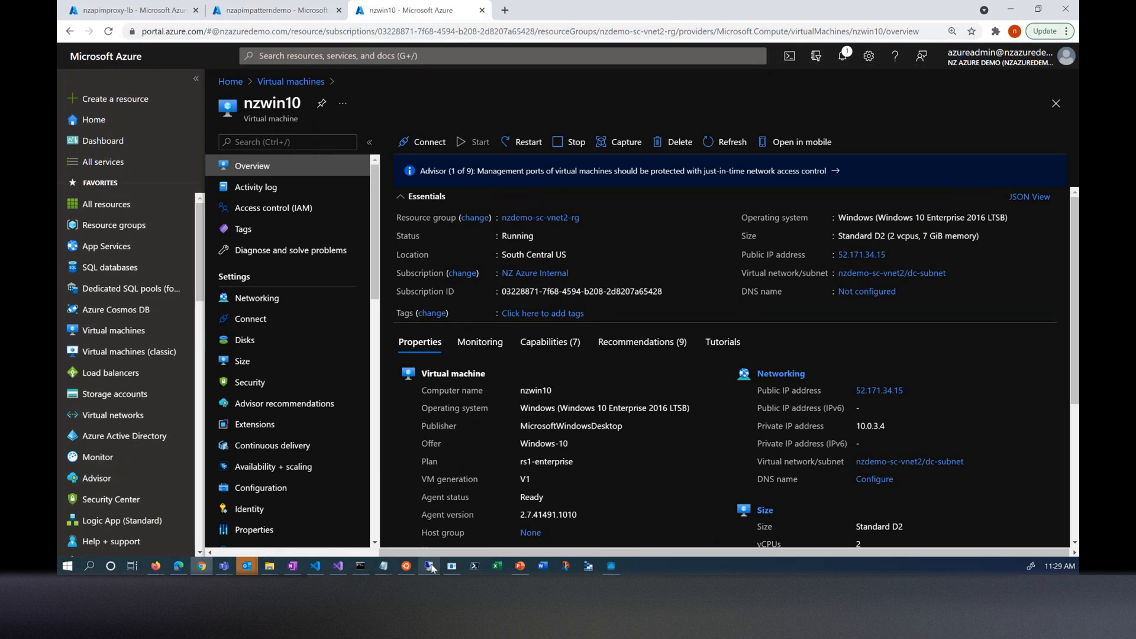
- Switch to the nzwin10 remote desktop session and send the TodoAPI GET request from its Advanced REST Client
{"action": "mouse_move", "coordinate": [429, 567]}
{"action": "left_click", "coordinate": [439, 538]}
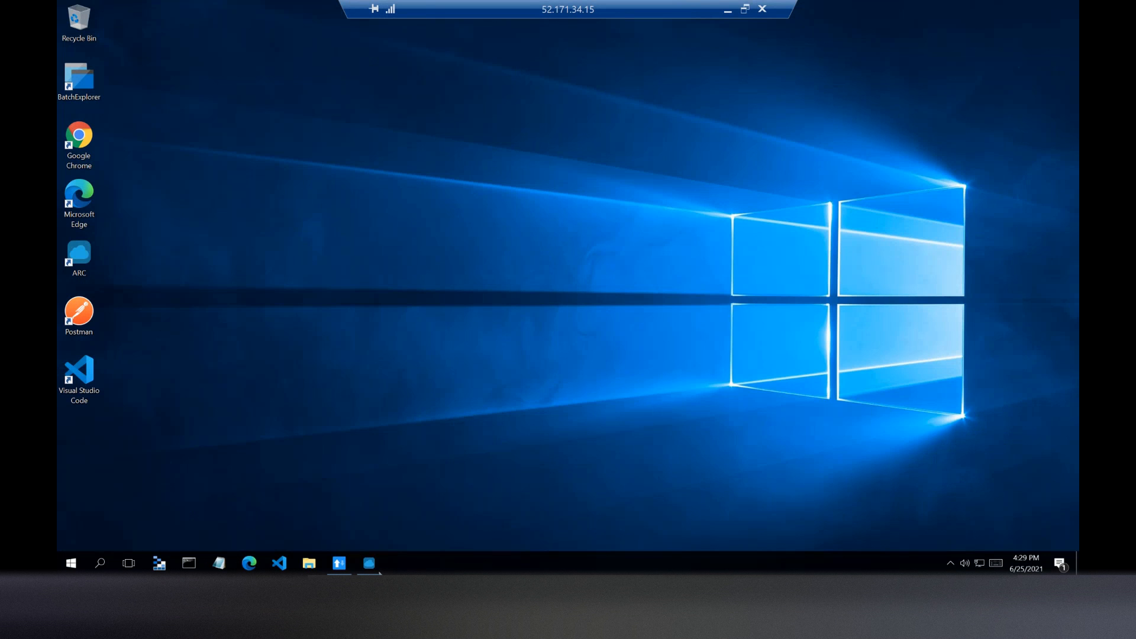
{"action": "left_click", "coordinate": [370, 565]}
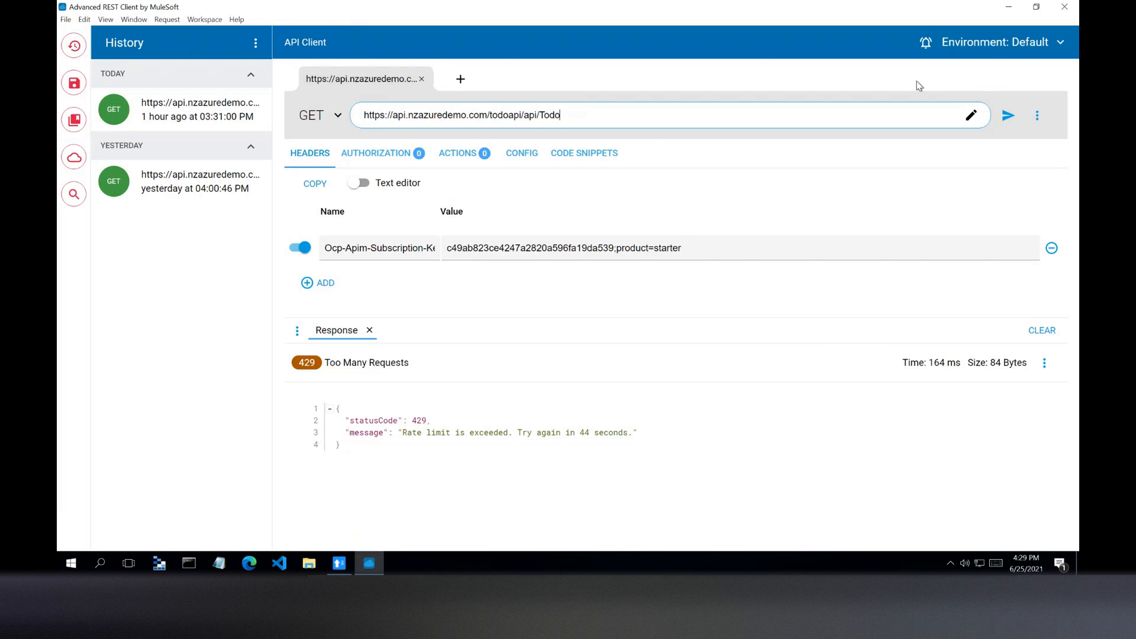
{"action": "left_click", "coordinate": [1009, 116]}
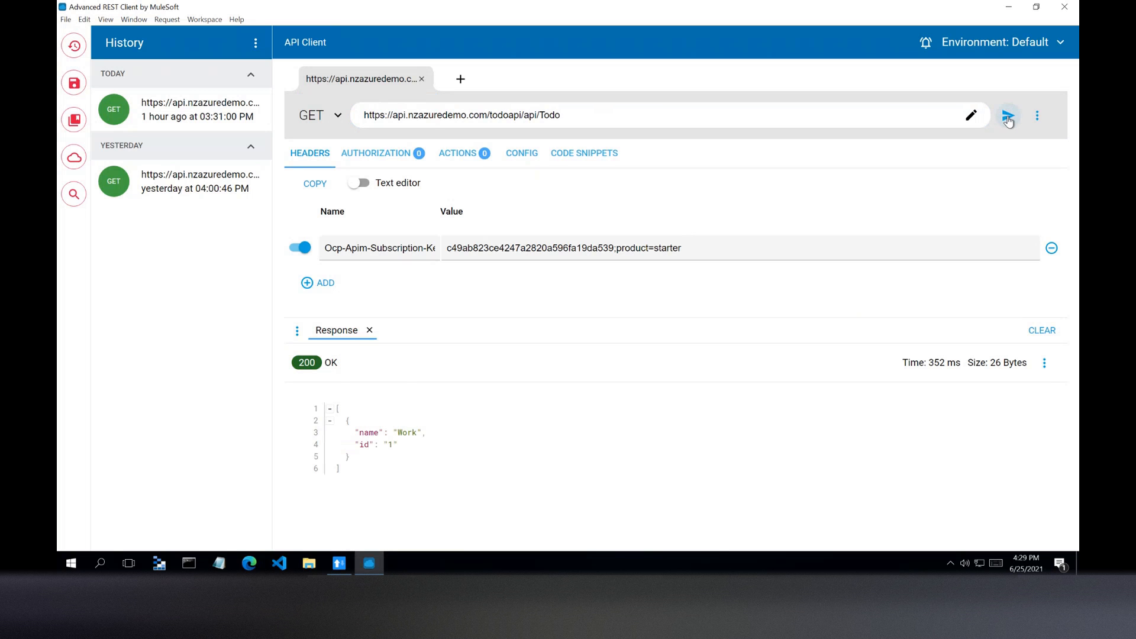
- Resend the TodoAPI GET request five times in quick succession to test the rate limit
{"action": "left_click", "coordinate": [1008, 118]}
{"action": "left_click", "coordinate": [1008, 117]}
{"action": "left_click", "coordinate": [1008, 118]}
{"action": "left_click", "coordinate": [1008, 118]}
{"action": "left_click", "coordinate": [1008, 117]}
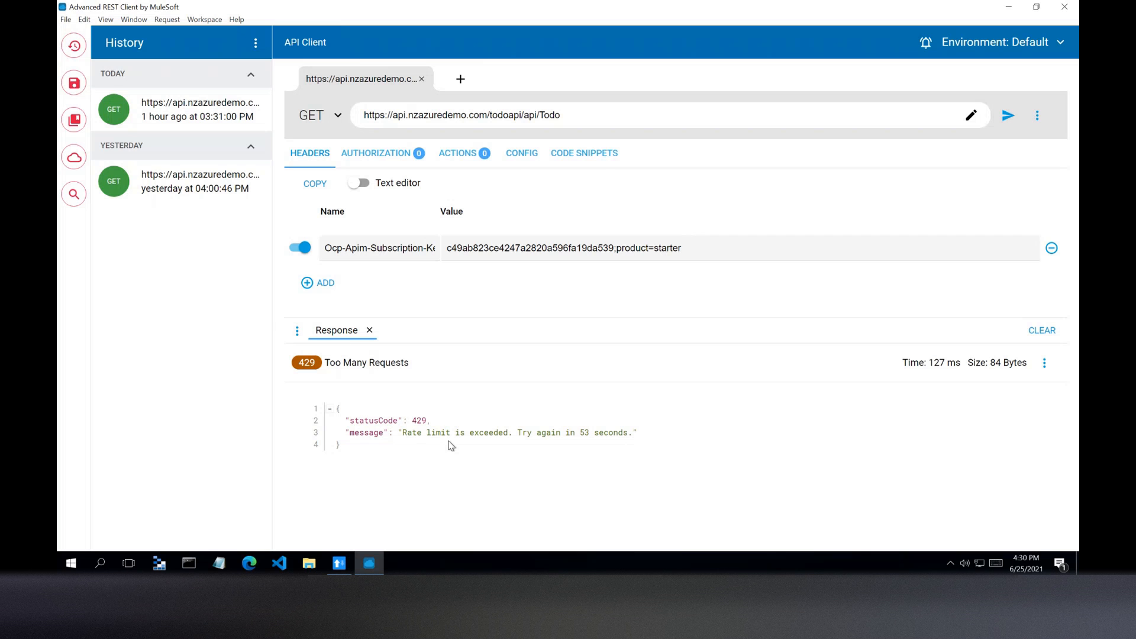
{"action": "left_click", "coordinate": [247, 565]}
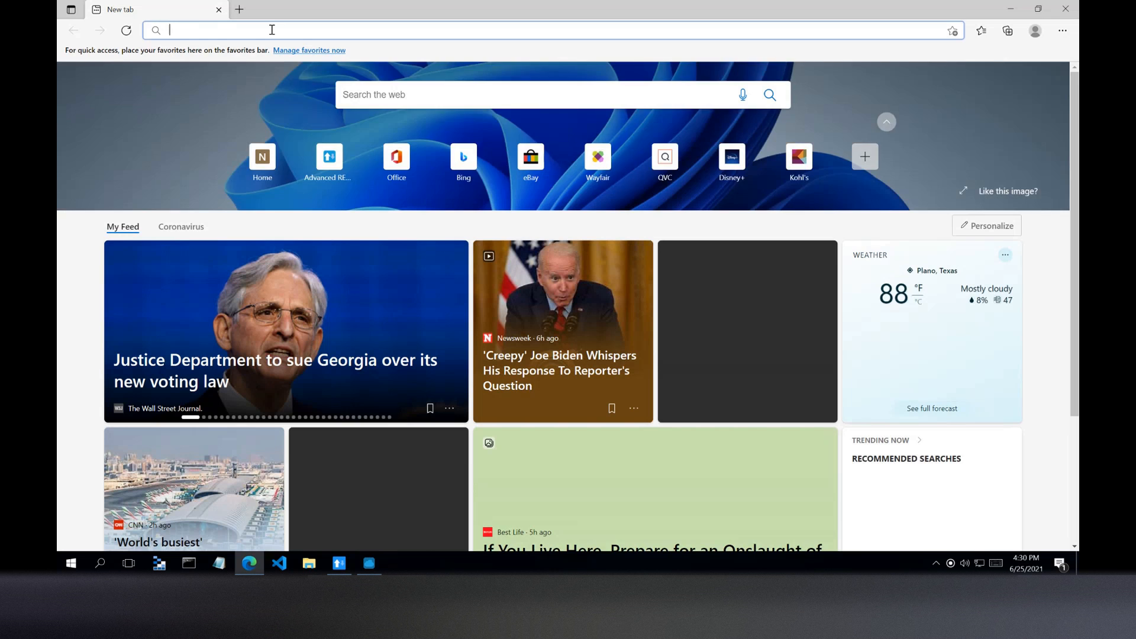
{"action": "type", "text": "https://portal.nzazuredemo.com"}
{"action": "key", "text": "Return"}
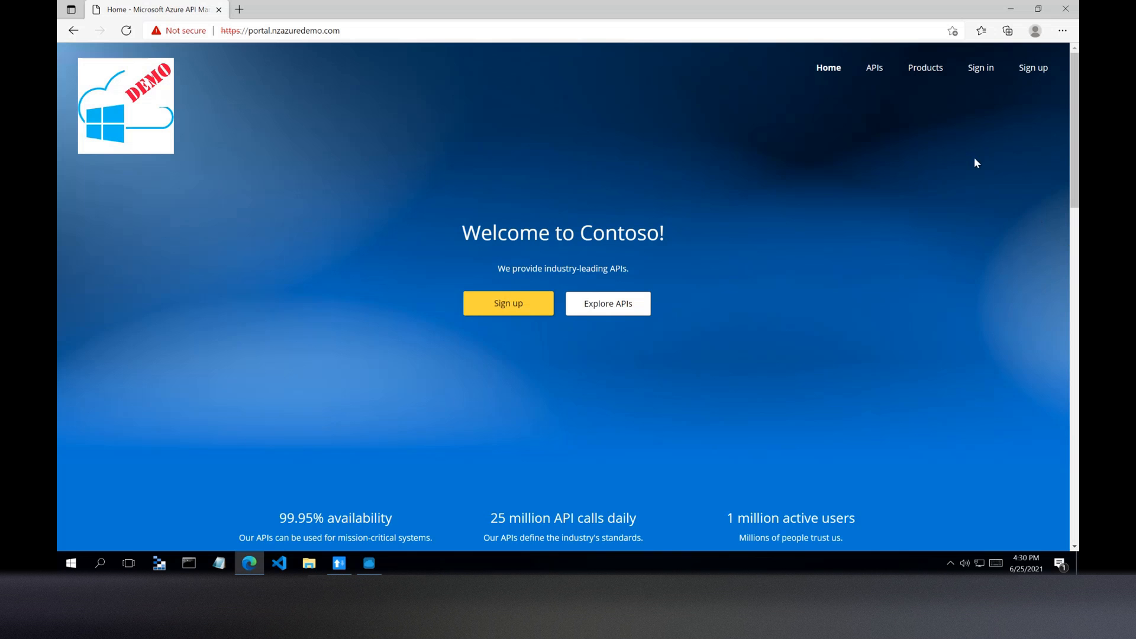
- Minimize the remote desktop session, switch to secure-apim-appgw-2021-06-25.pptx in PowerPoint and bring the first slide thumbnails into view
{"action": "mouse_move", "coordinate": [689, 3]}
{"action": "left_click", "coordinate": [728, 10]}
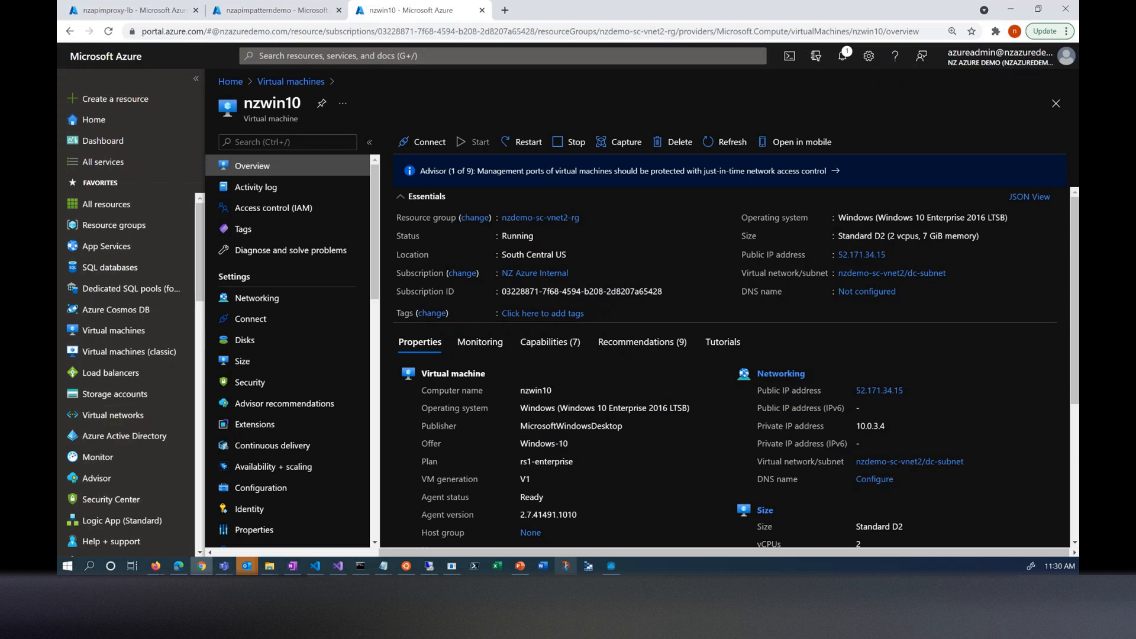
{"action": "mouse_move", "coordinate": [519, 566]}
{"action": "left_click", "coordinate": [525, 515]}
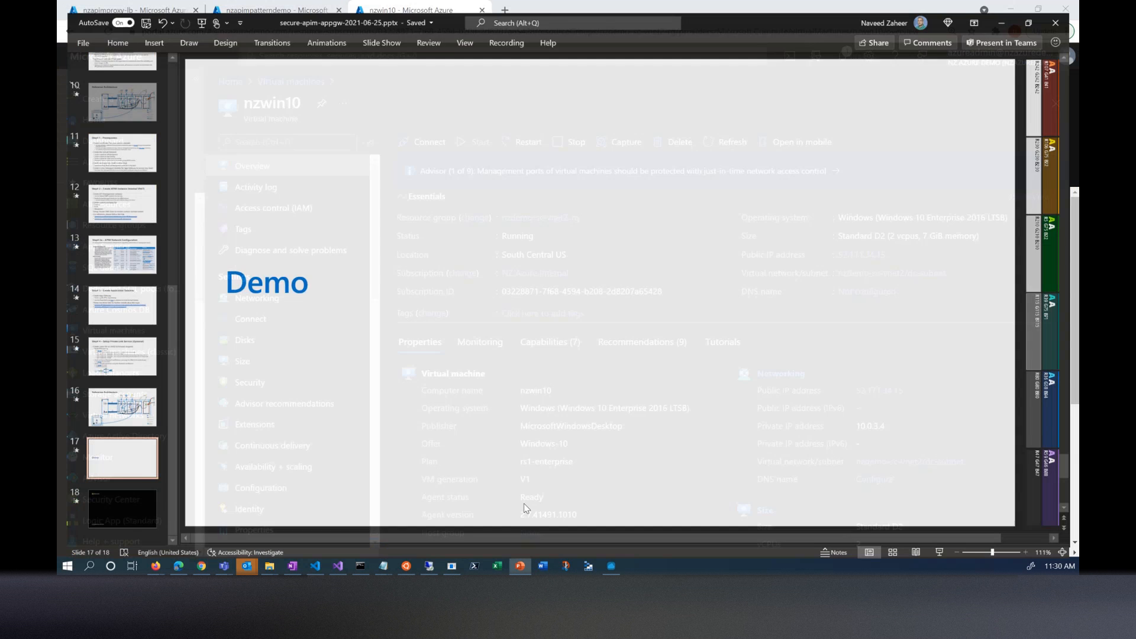
{"action": "left_click_drag", "start_coordinate": [161, 378], "coordinate": [187, 134]}
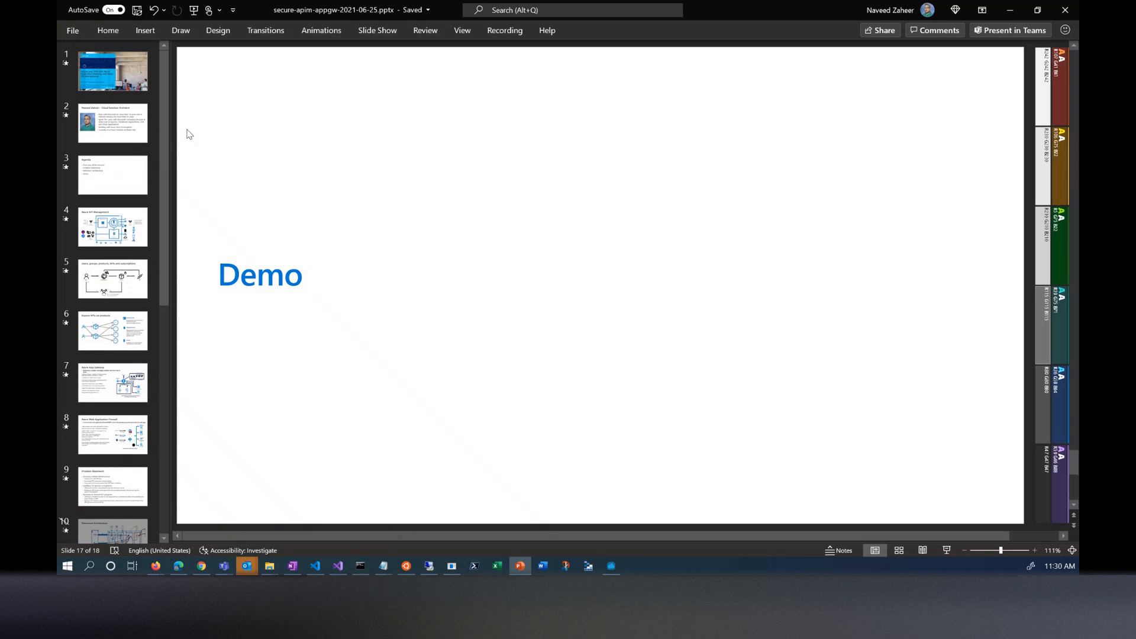